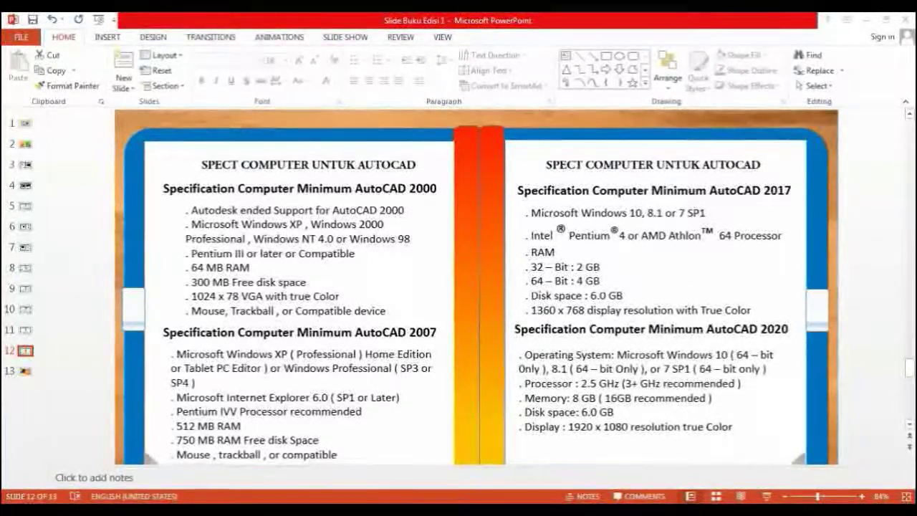
# Examine the minimum computer specifications for AutoCAD 2000, 2007, 2017 and 2020 on slide 12
pyautogui.moveTo(909, 367); pyautogui.dragTo(909, 374)
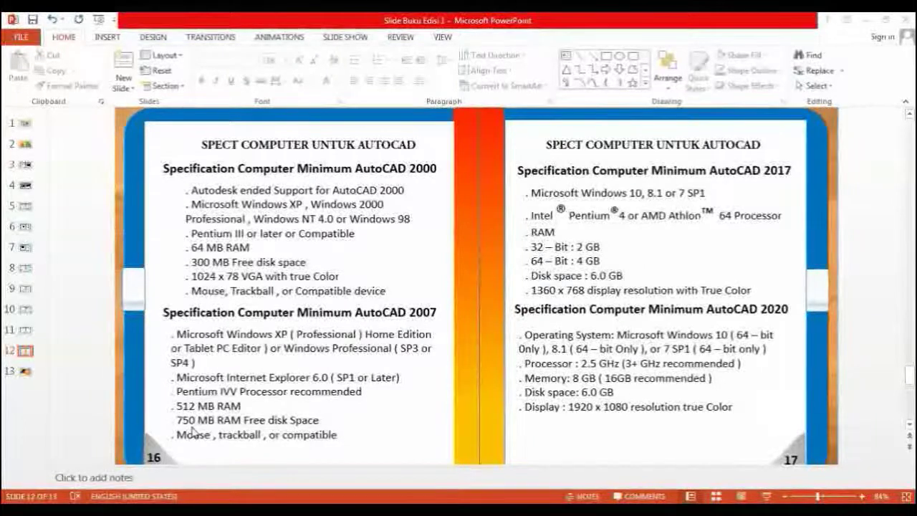
pyautogui.press('BackSpace')
pyautogui.press('BackSpace')
pyautogui.press('BackSpace')
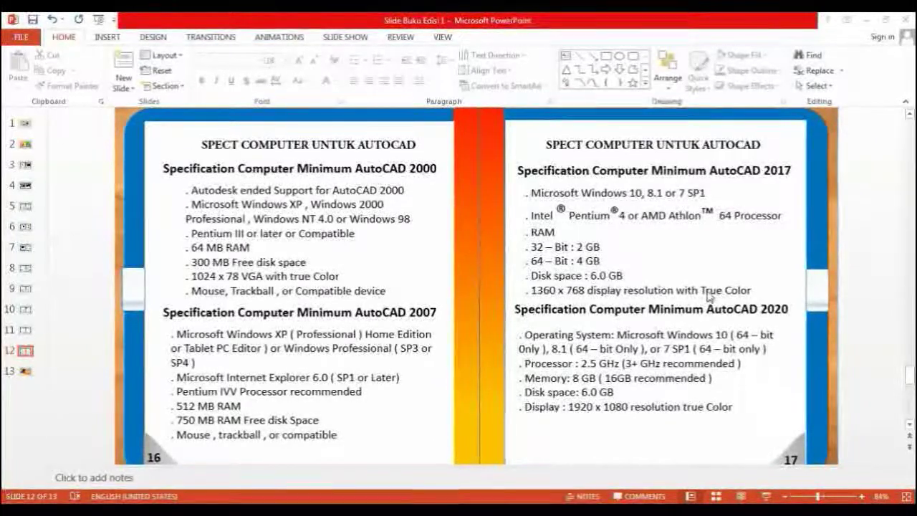
pyautogui.press('BackSpace')
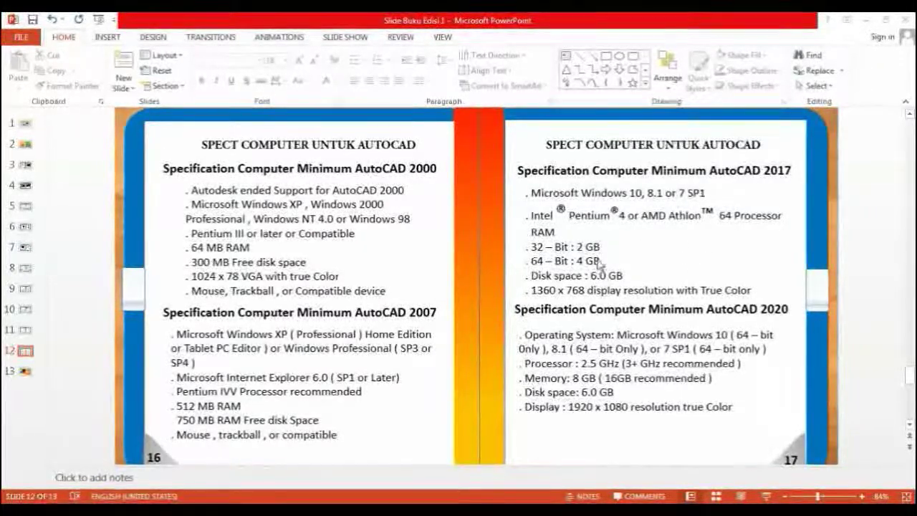
pyautogui.write('.')
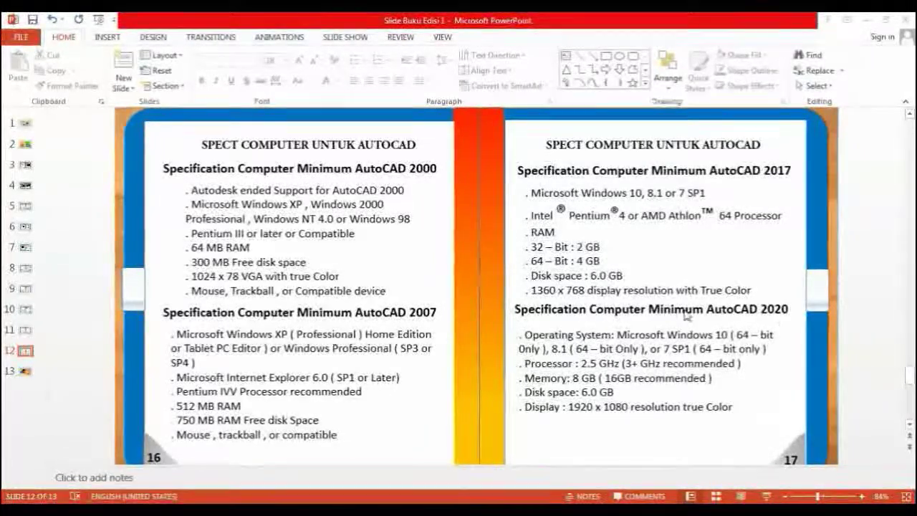
pyautogui.press('BackSpace')
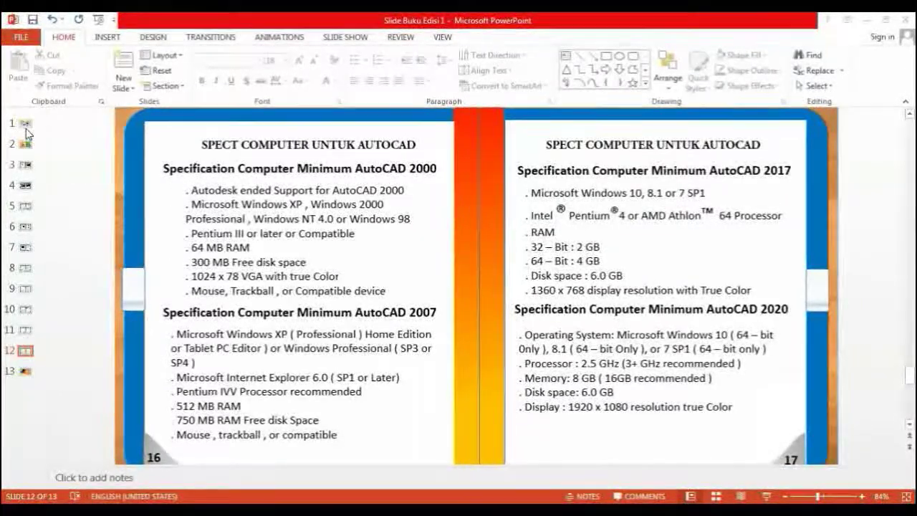
# Switch to the AutoCAD 2010 window with Drawing1.dwg and maximize it
pyautogui.click(26, 186)
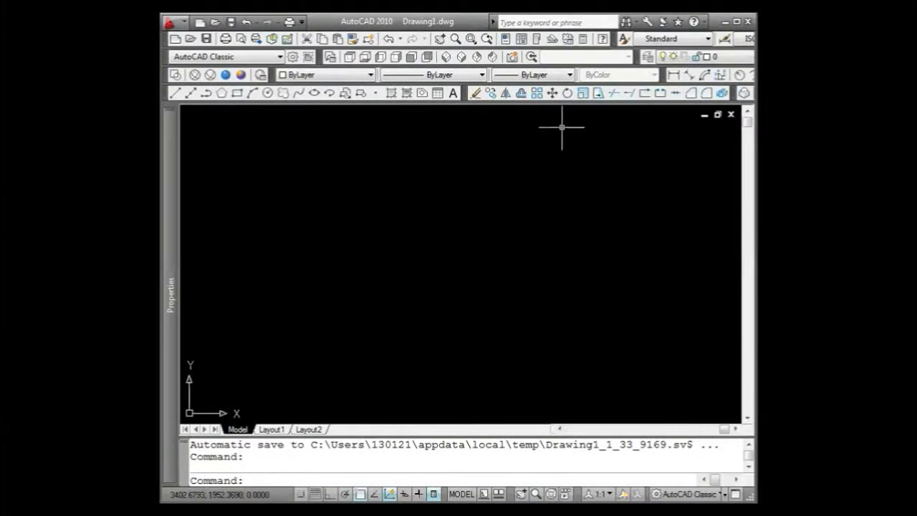
pyautogui.click(736, 23)
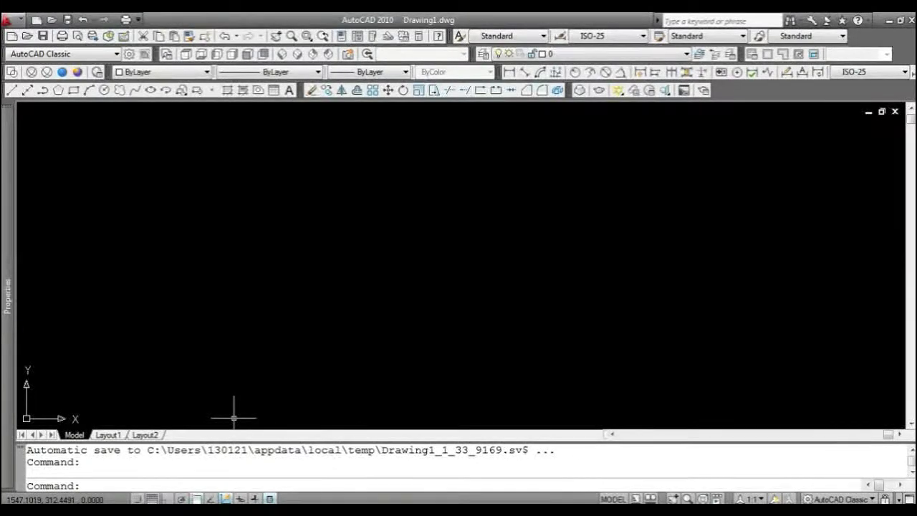
# Review the available workspaces while staying in AutoCAD Classic
pyautogui.click(7, 349)
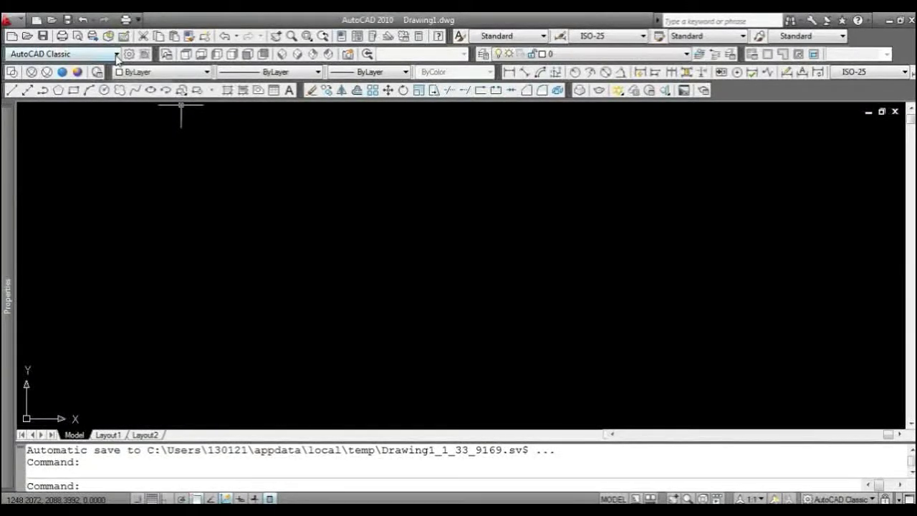
pyautogui.click(116, 54)
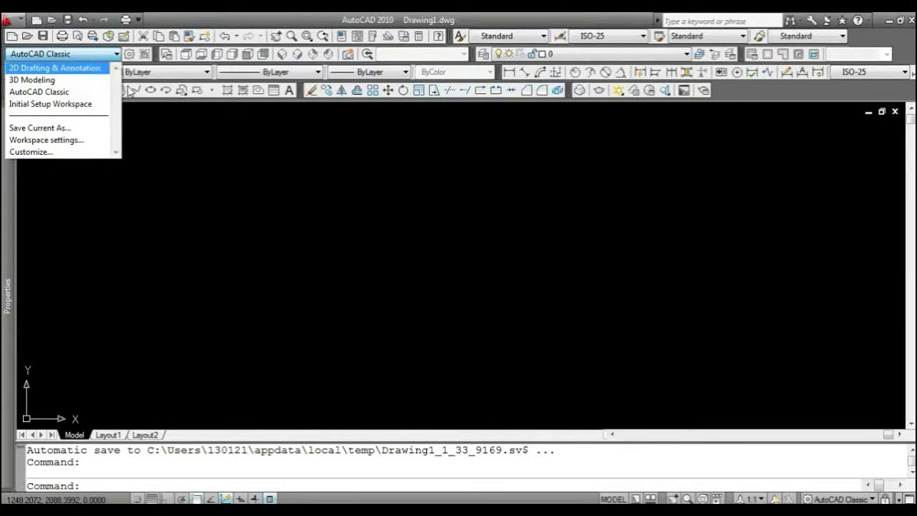
pyautogui.click(114, 56)
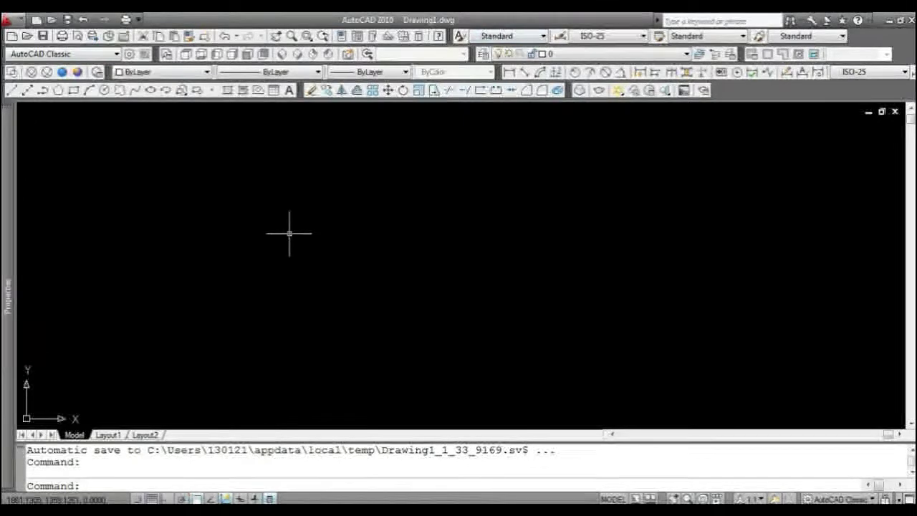
# With Ortho on, draw a single horizontal line about 1453 units long across the middle of the drawing area
pyautogui.write('l')
pyautogui.press('Return')
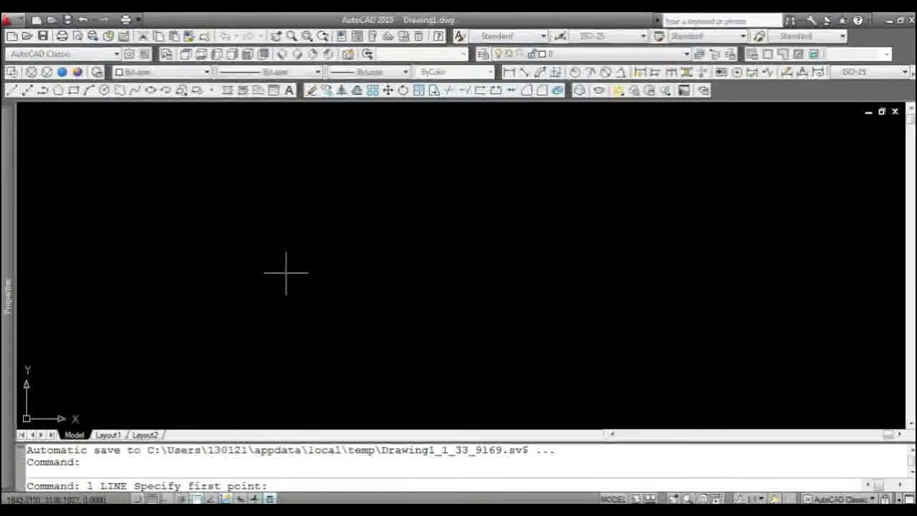
pyautogui.click(286, 272)
pyautogui.press('F8')
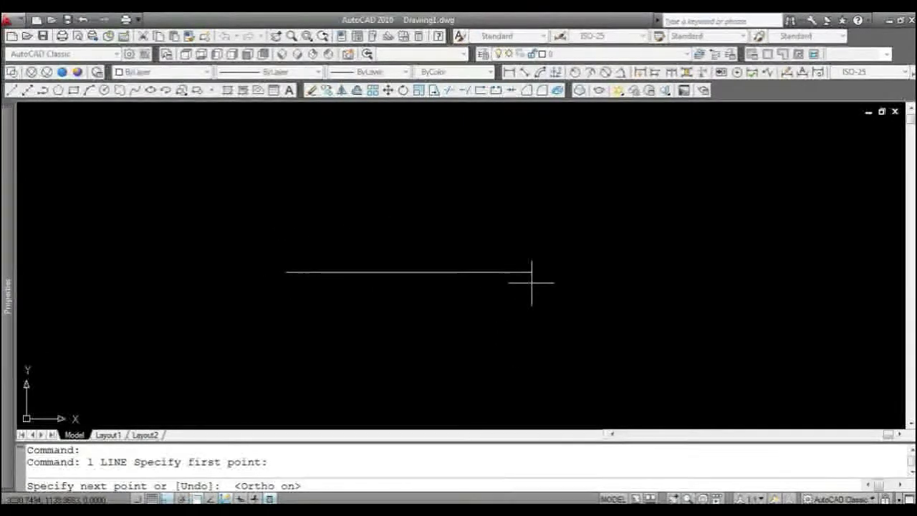
pyautogui.click(543, 281)
pyautogui.press('Escape')
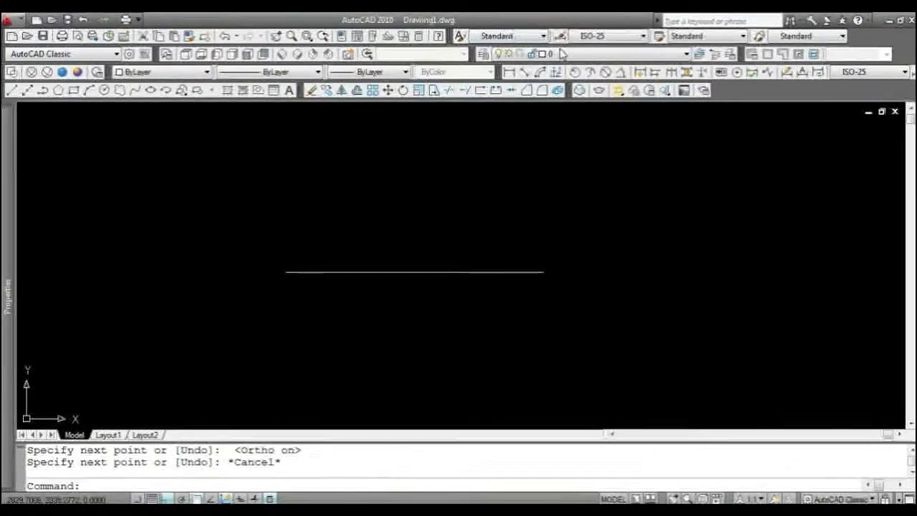
# Add a linear dimension between the line's two endpoints, placed above the line
pyautogui.click(509, 72)
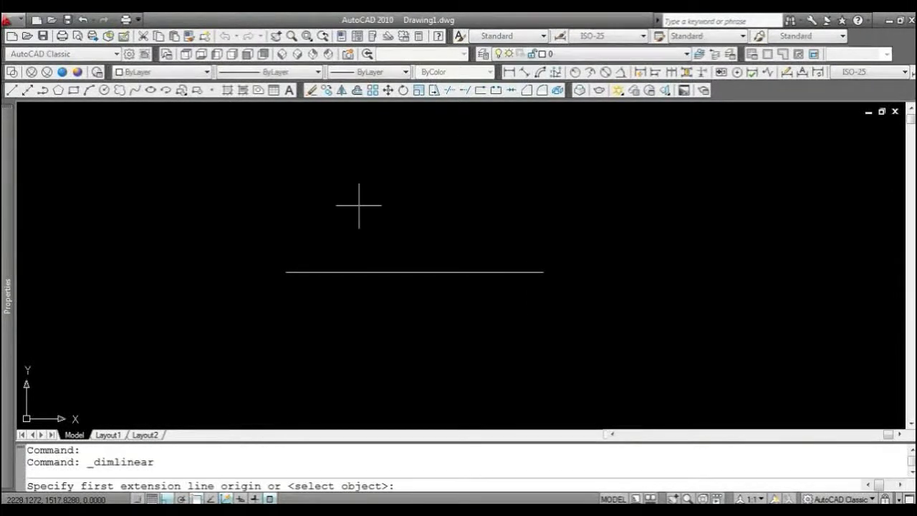
pyautogui.click(317, 272)
pyautogui.click(543, 272)
pyautogui.click(538, 238)
# Examine the size of the dimension text against the line, and look through the list of available toolbars
pyautogui.scroll(5, 438, 241)
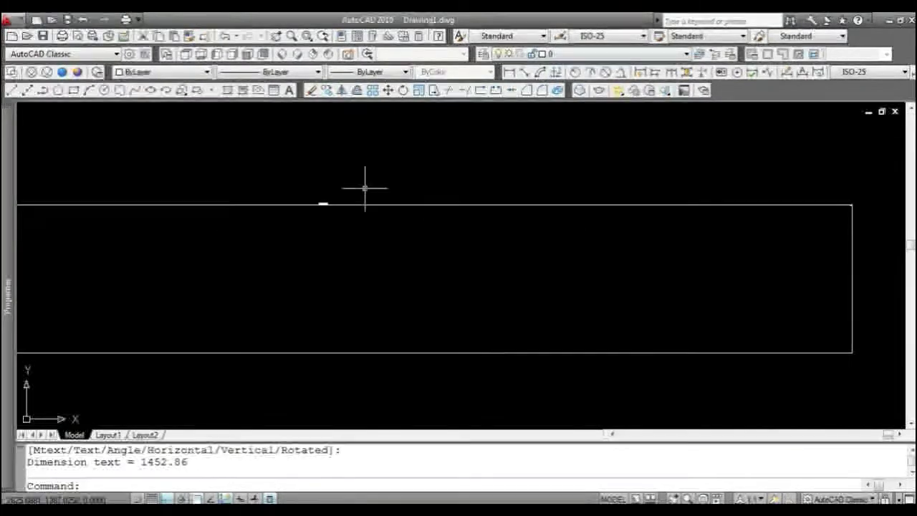
pyautogui.scroll(3, 352, 303)
pyautogui.scroll(-7, 549, 308)
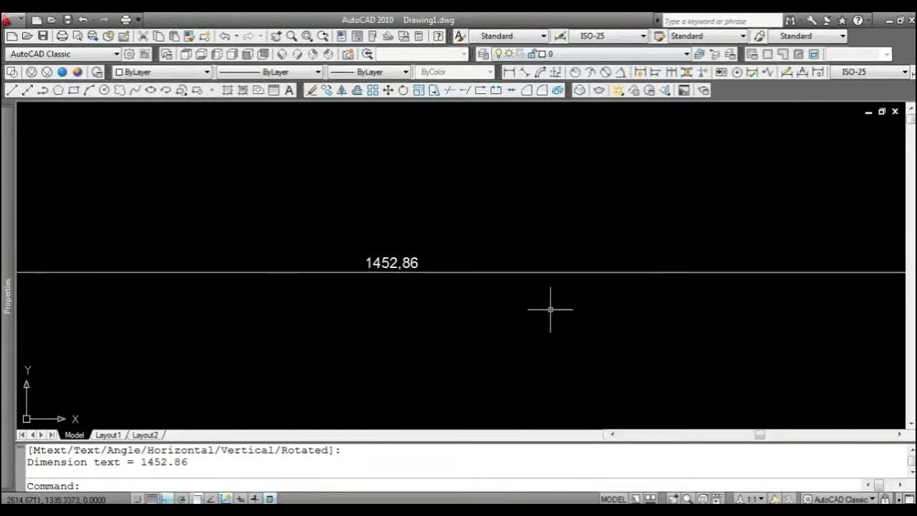
pyautogui.moveTo(427, 278); pyautogui.dragTo(475, 294, button='middle')
pyautogui.scroll(-7, 301, 301)
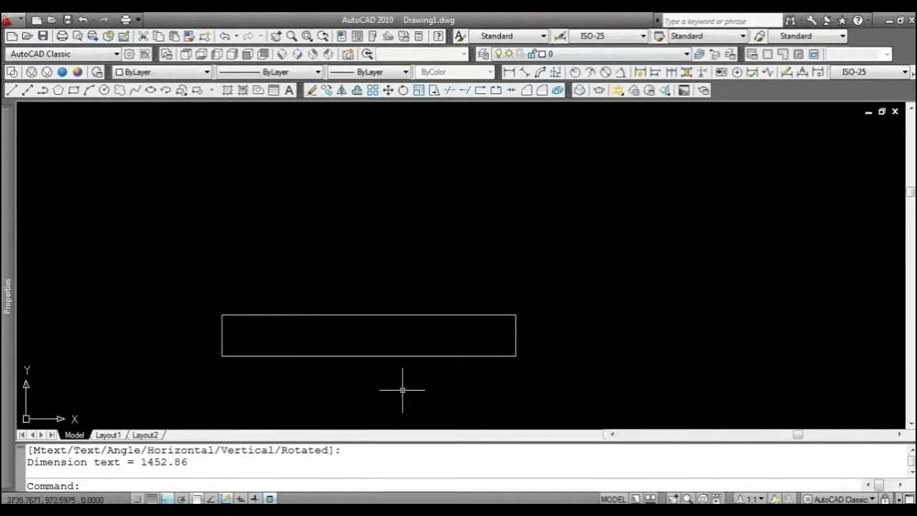
pyautogui.scroll(3, 356, 393)
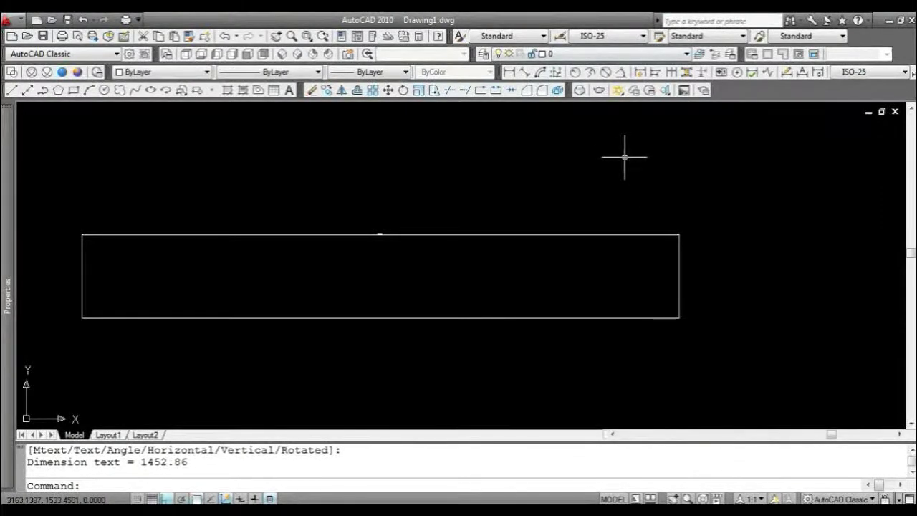
pyautogui.press('Escape')
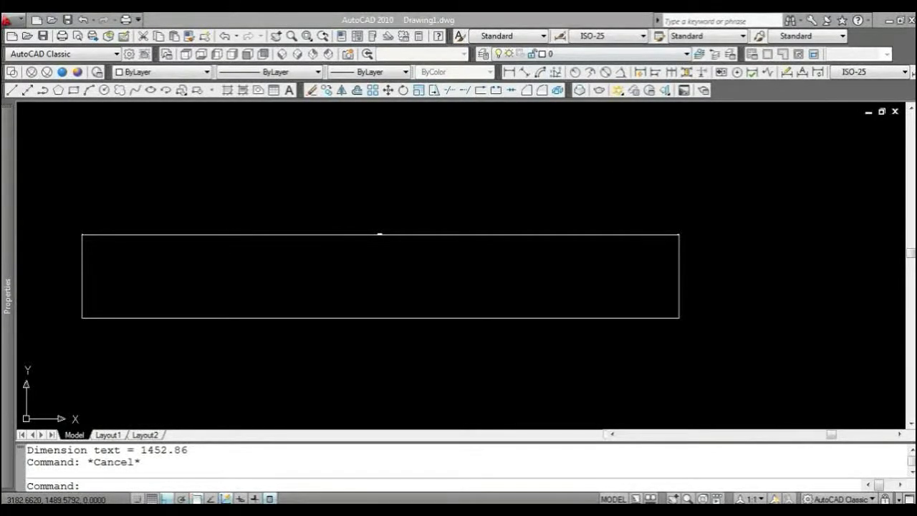
pyautogui.rightClick(561, 40)
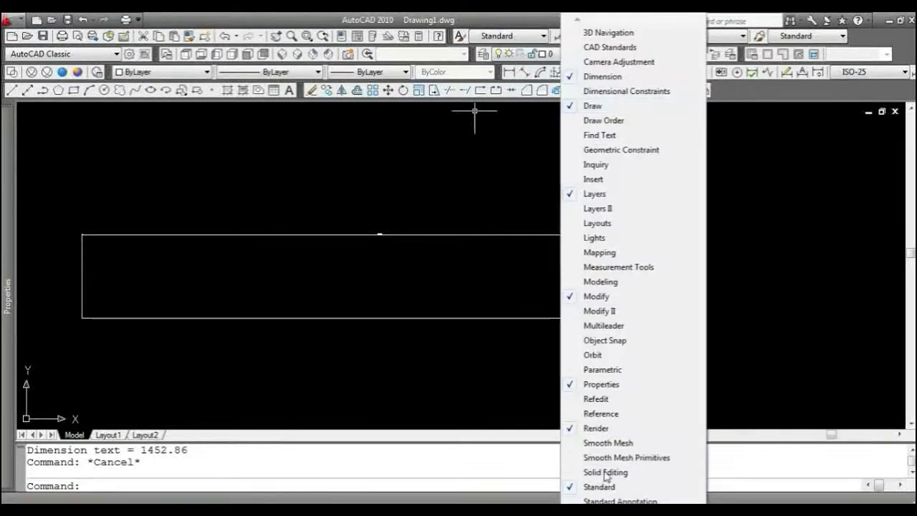
pyautogui.press('Escape')
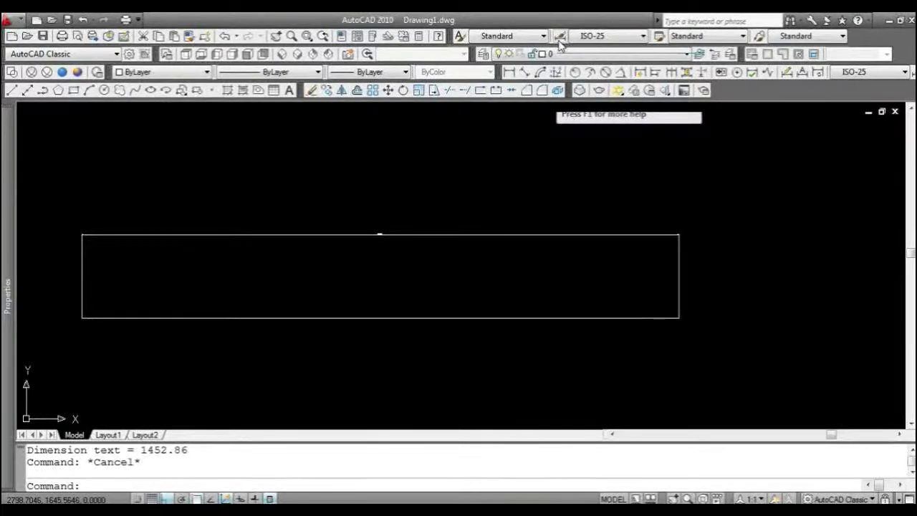
# Modify the ISO-25 dimension style so that both the dimension lines and the extension lines are red
pyautogui.click(561, 37)
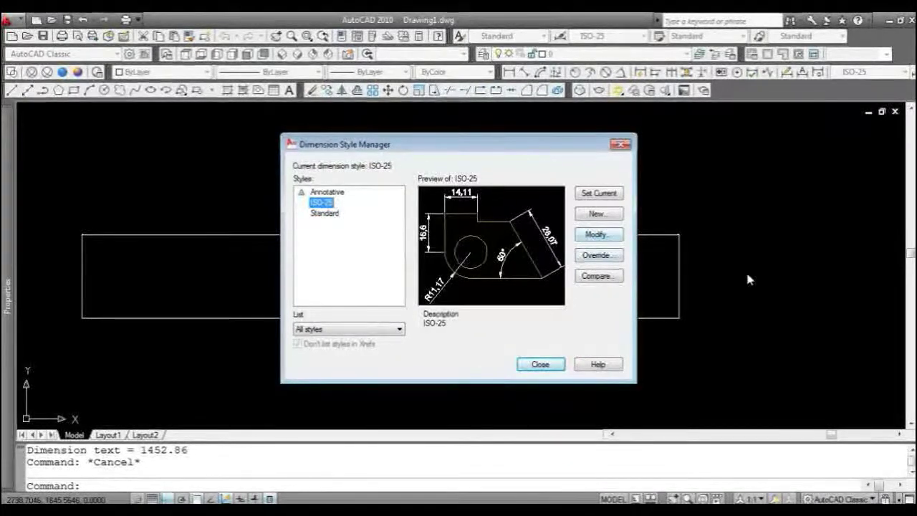
pyautogui.click(592, 237)
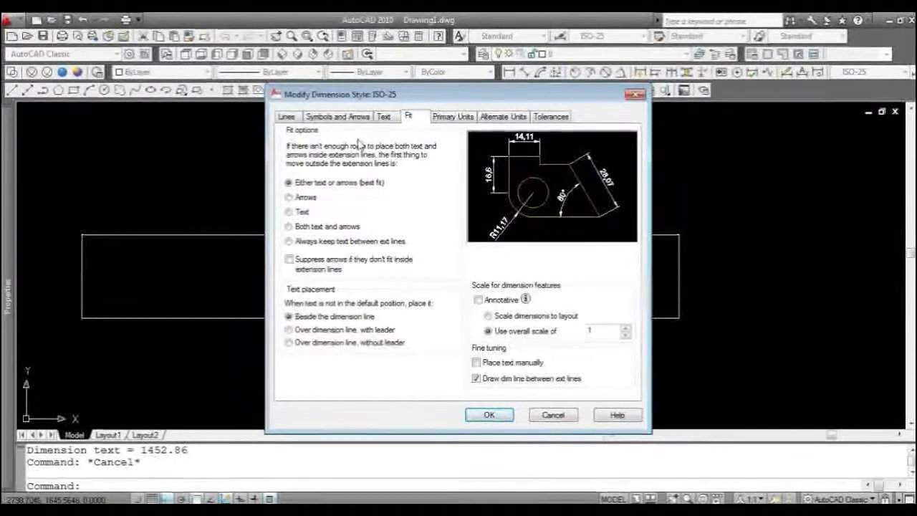
pyautogui.click(288, 117)
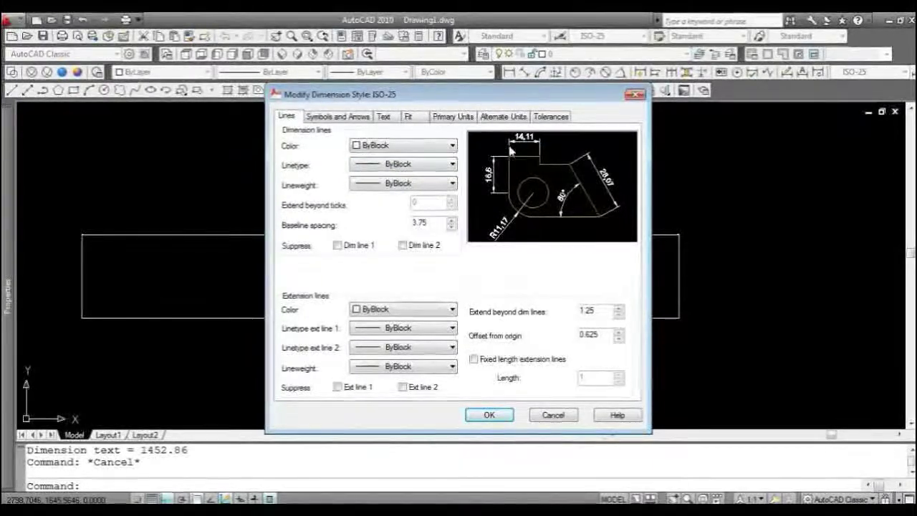
pyautogui.click(453, 147)
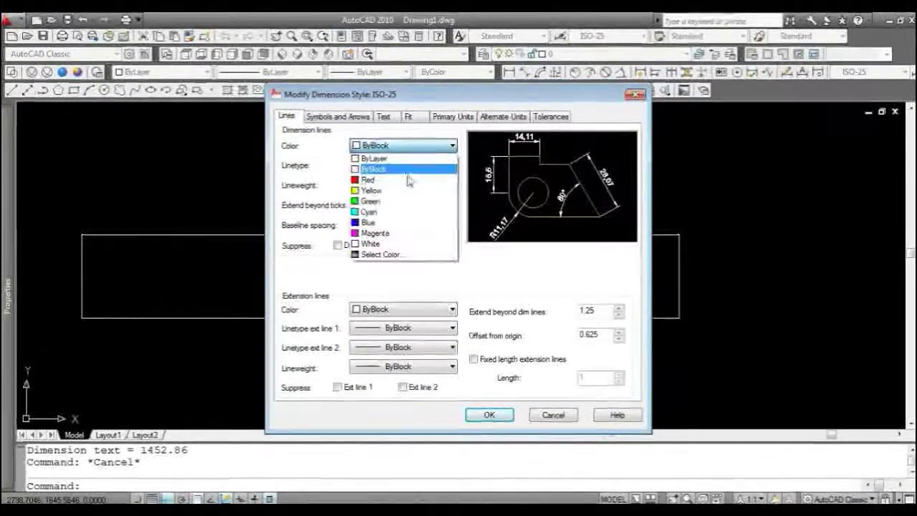
pyautogui.click(384, 181)
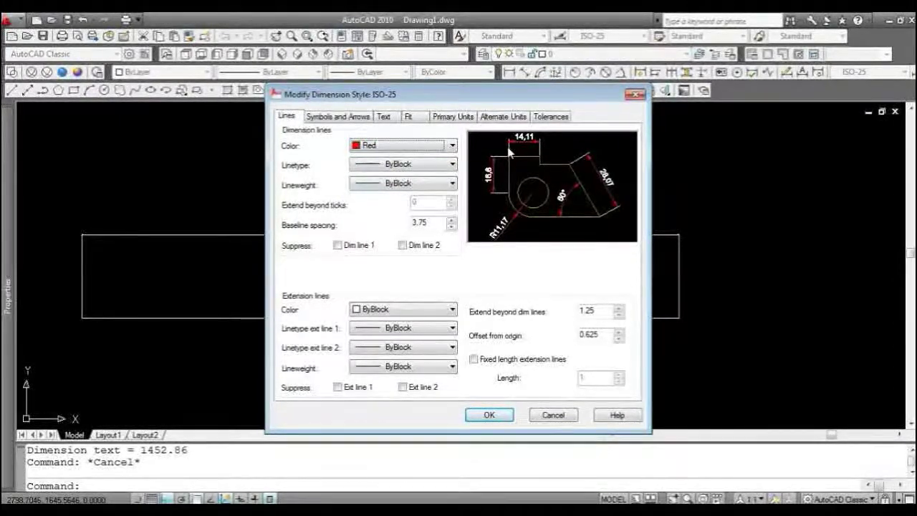
pyautogui.click(452, 310)
pyautogui.click(390, 345)
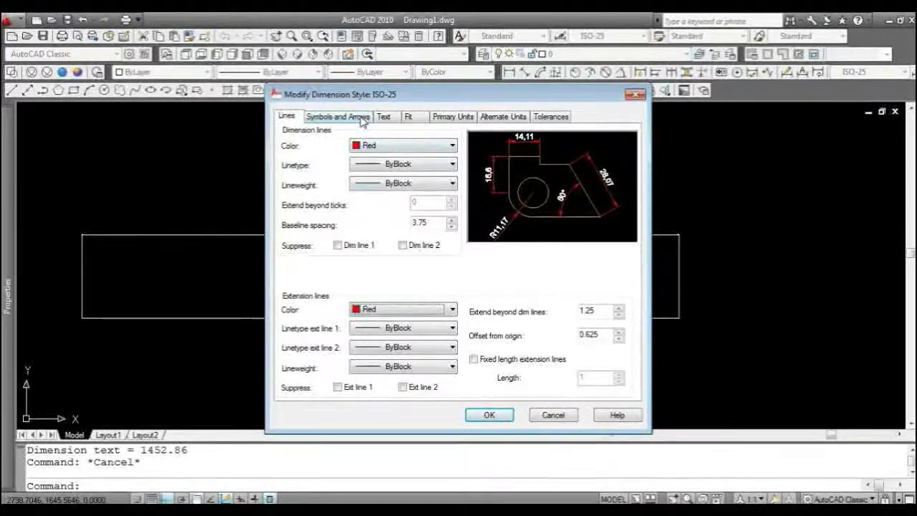
# Review the ISO-25 style's arrowhead types, keeping Closed filled as the first arrowhead, and open its text settings
pyautogui.click(338, 117)
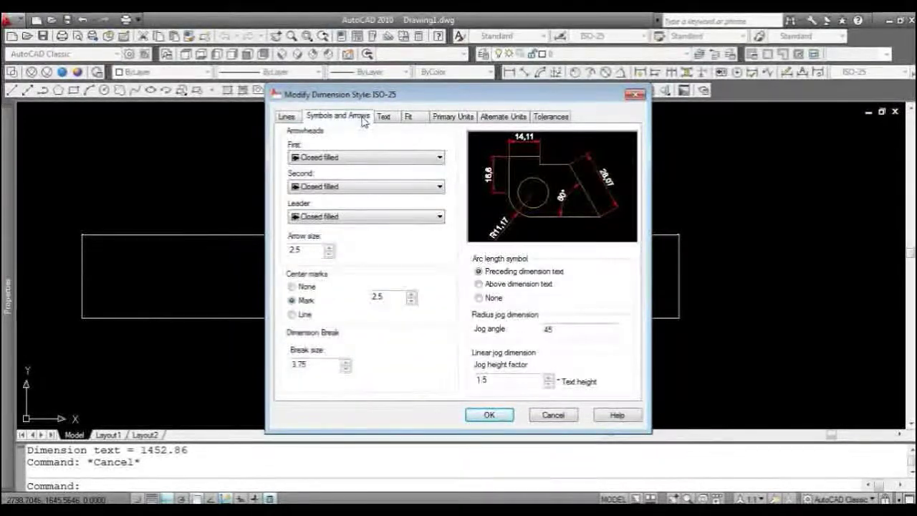
pyautogui.click(439, 158)
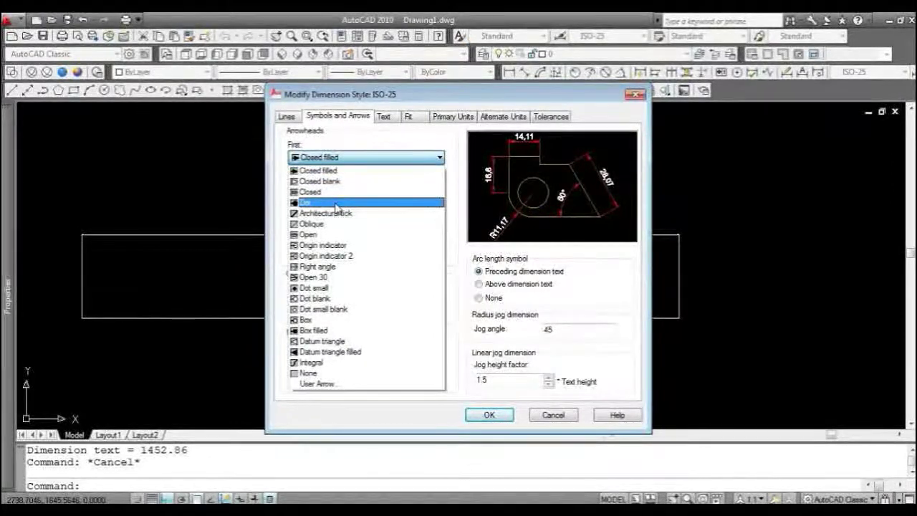
pyautogui.click(334, 164)
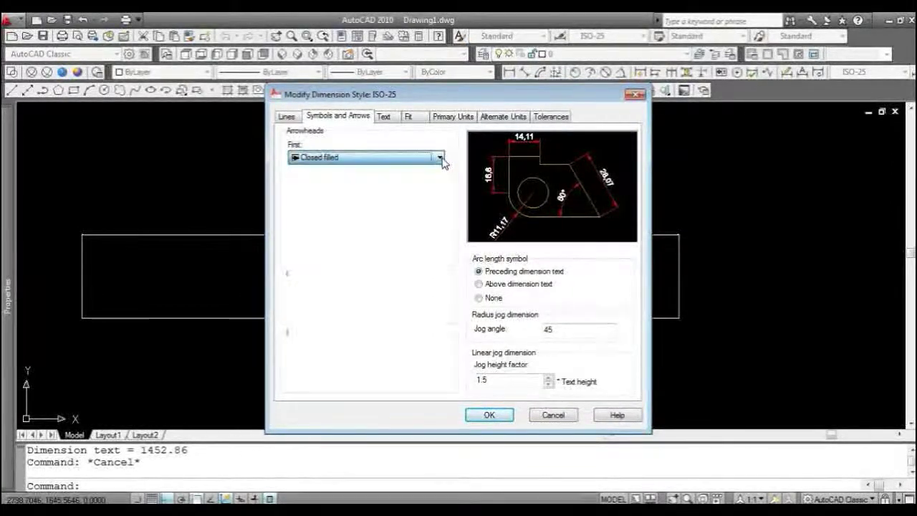
pyautogui.click(385, 117)
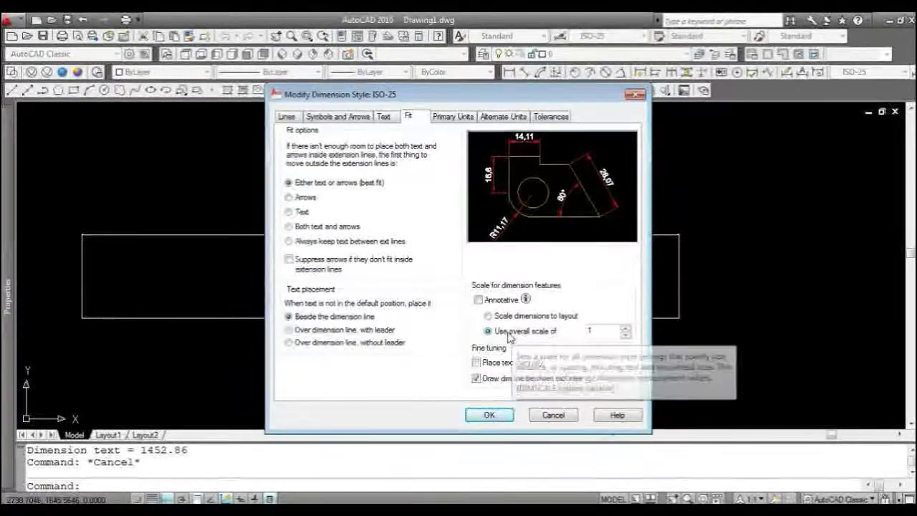
# Set the overall scale for dimension features in the ISO-25 style to 10
pyautogui.click(609, 331)
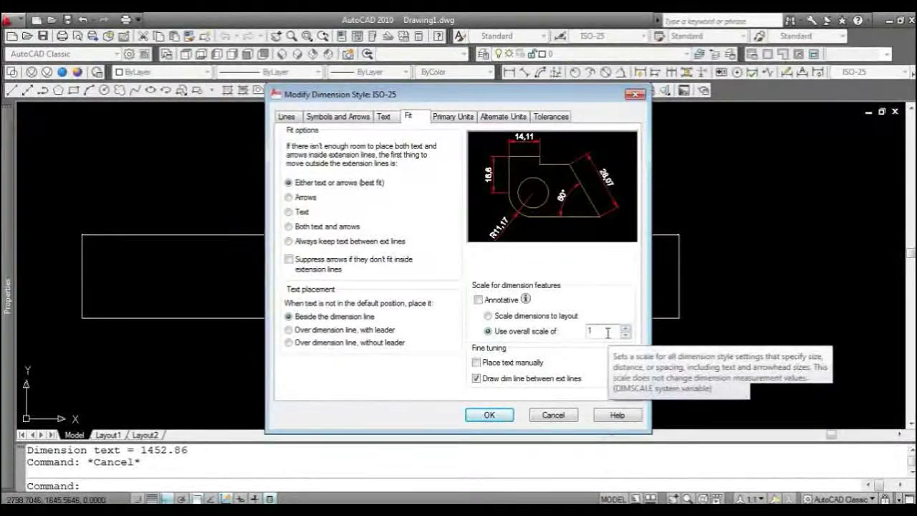
pyautogui.write('0')
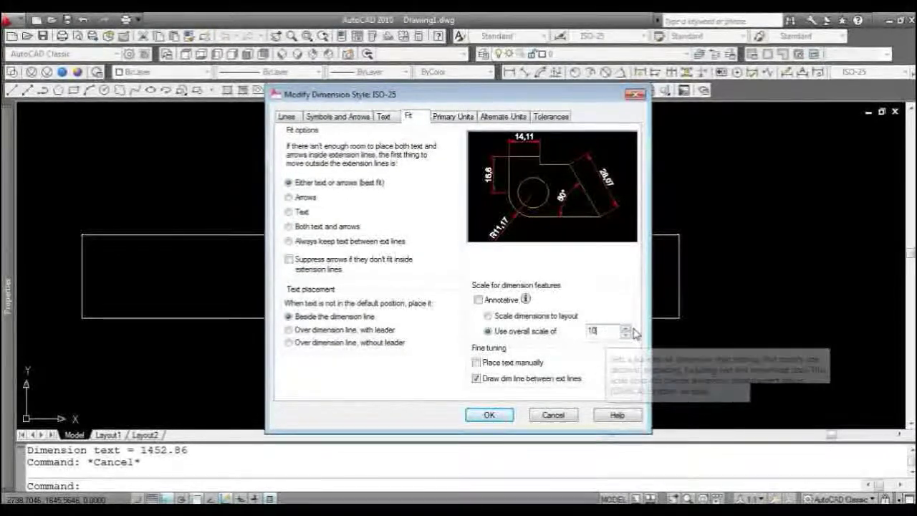
pyautogui.click(626, 327)
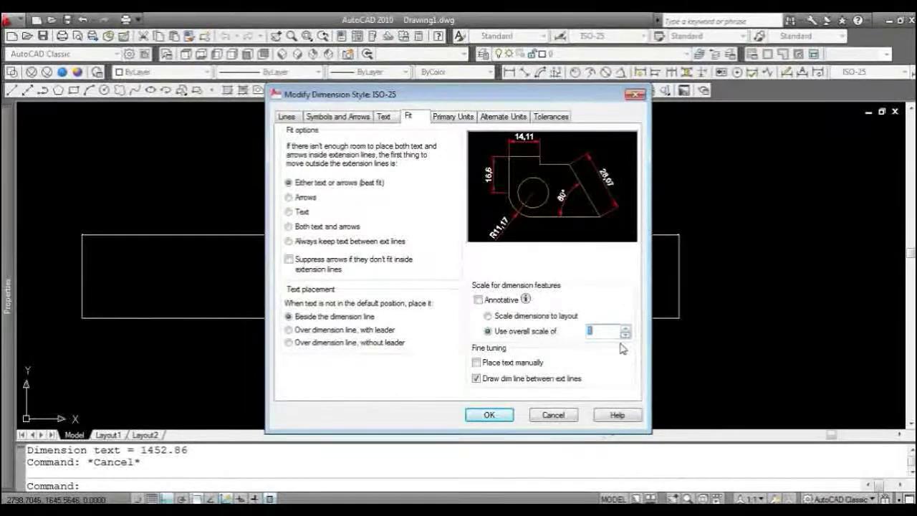
pyautogui.write('1')
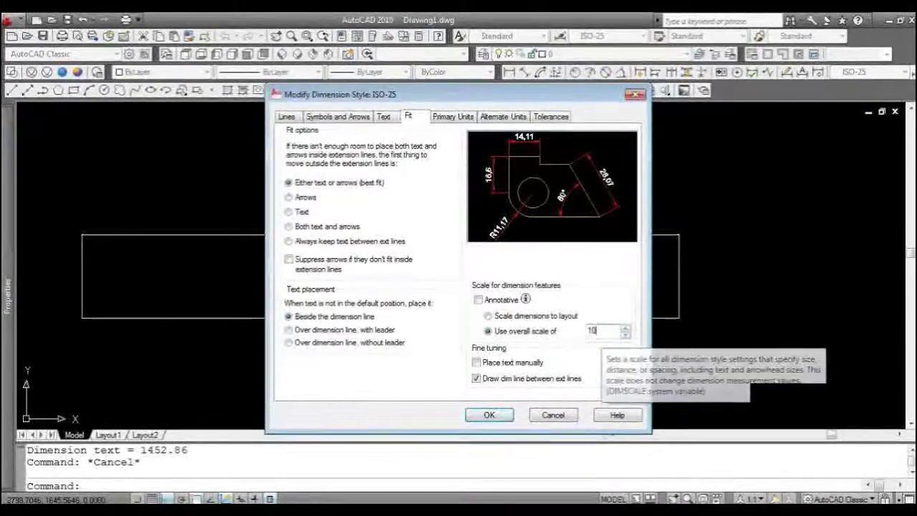
pyautogui.write('0')
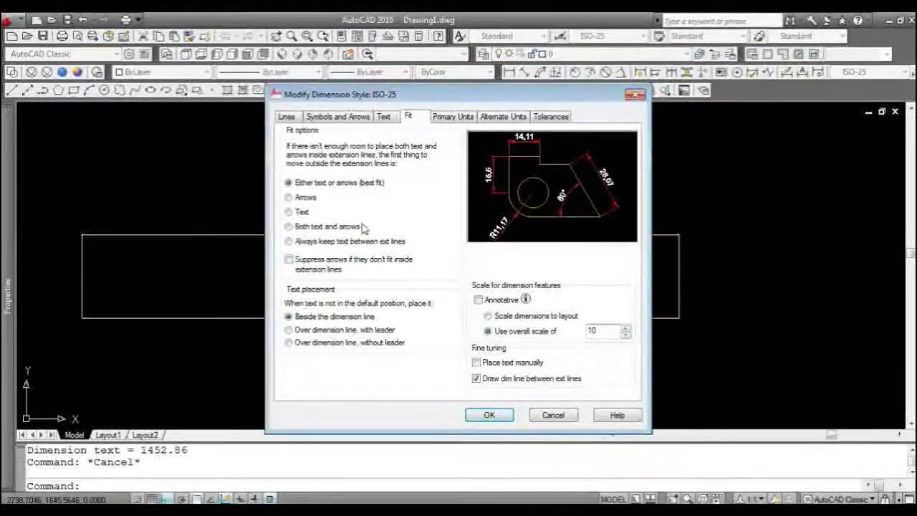
# Compare the Arrows and Text fit options in the preview, and choose Arrows as the first thing to move outside the extension lines
pyautogui.click(308, 199)
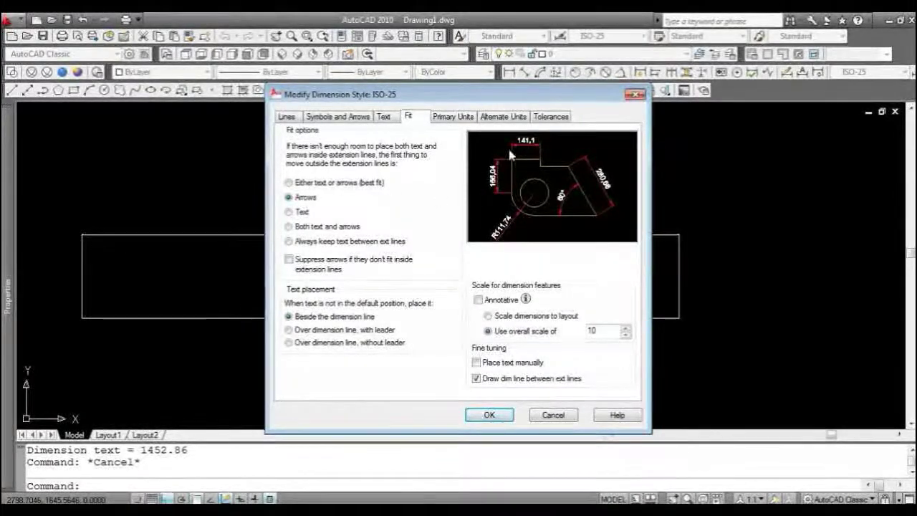
pyautogui.click(304, 213)
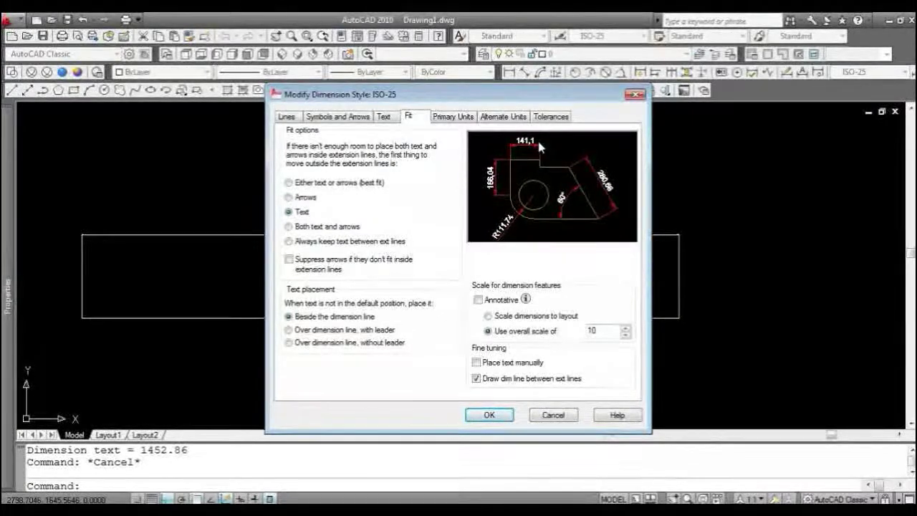
pyautogui.click(306, 198)
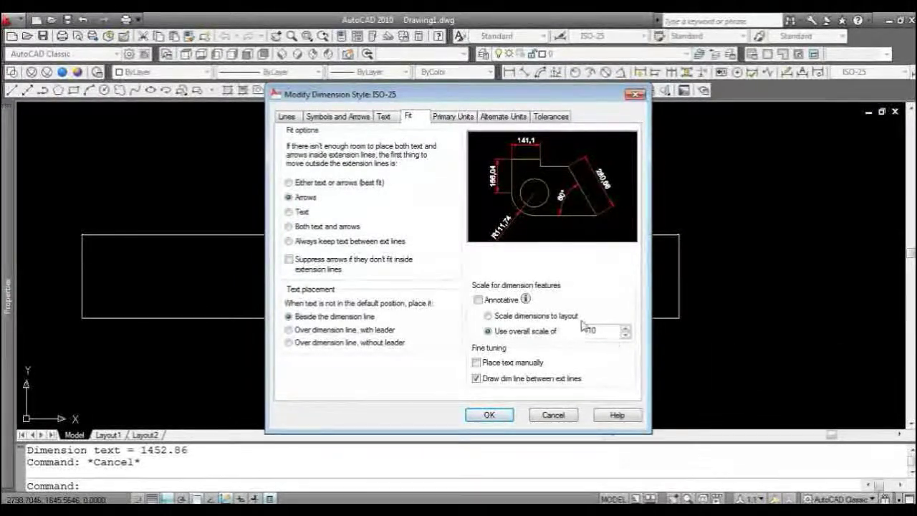
# Set the precision of the ISO-25 style's primary linear units to 0, keeping the Decimal unit format
pyautogui.click(453, 117)
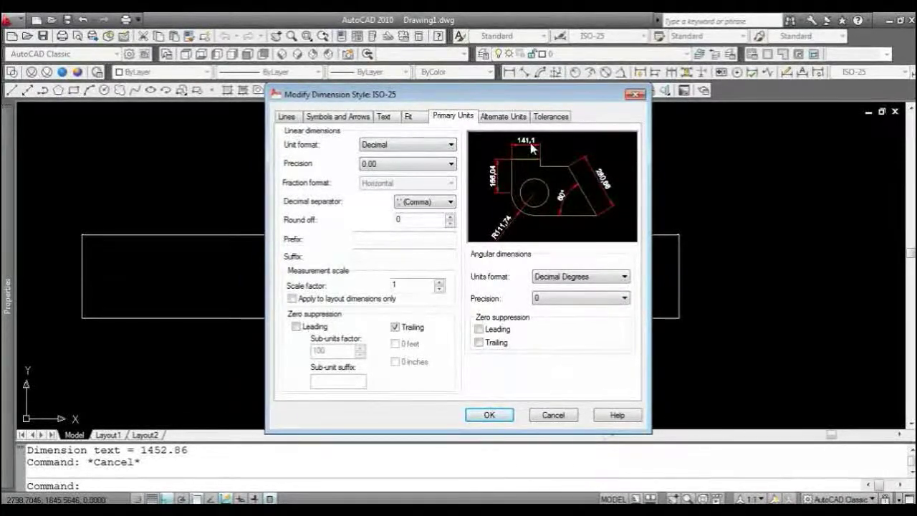
pyautogui.click(452, 145)
pyautogui.click(441, 165)
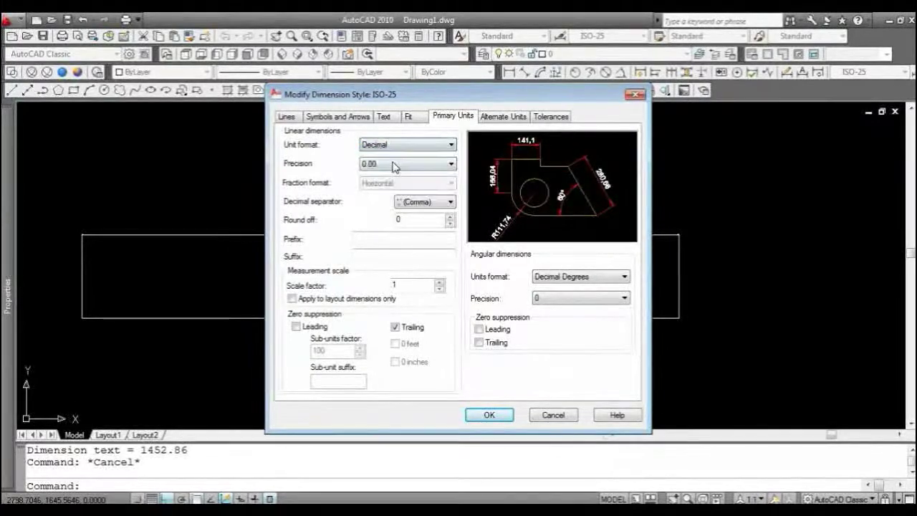
pyautogui.click(451, 164)
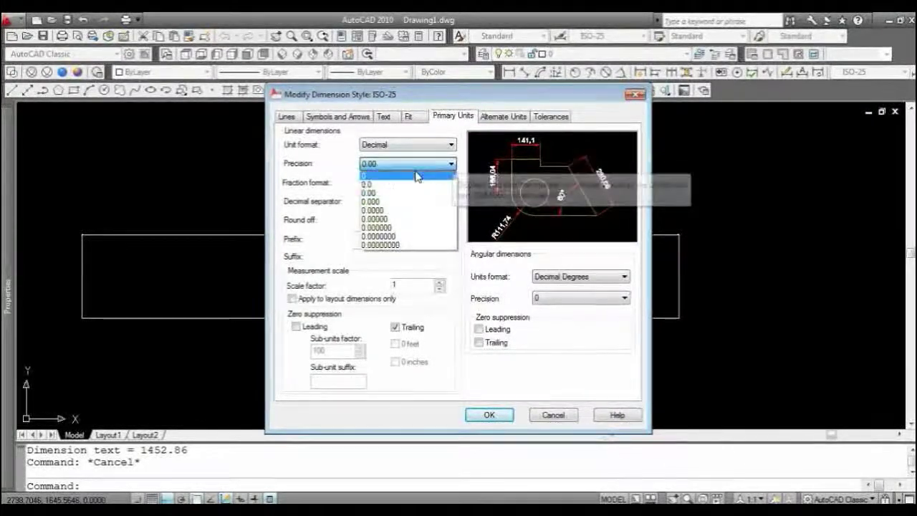
pyautogui.click(390, 176)
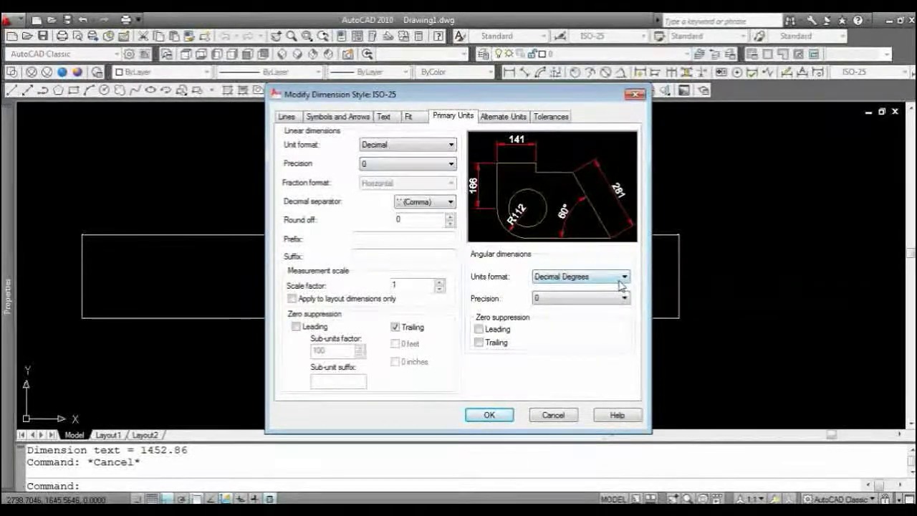
# Look over the alternate units and tolerance settings, and save the ISO-25 style changes to the drawing
pyautogui.click(493, 117)
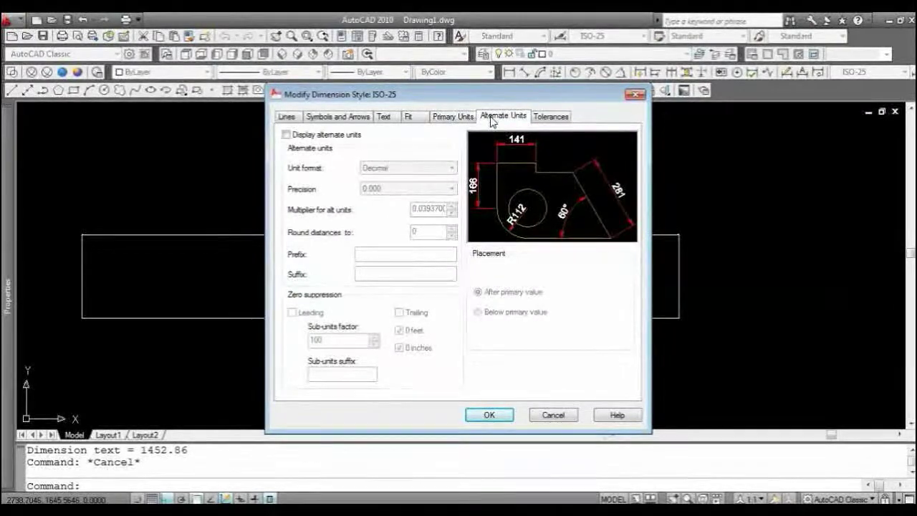
pyautogui.click(552, 117)
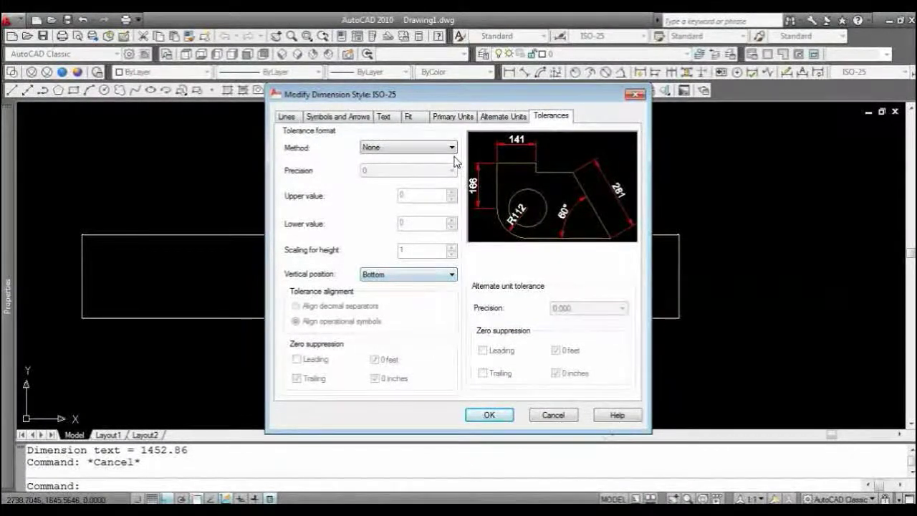
pyautogui.click(445, 119)
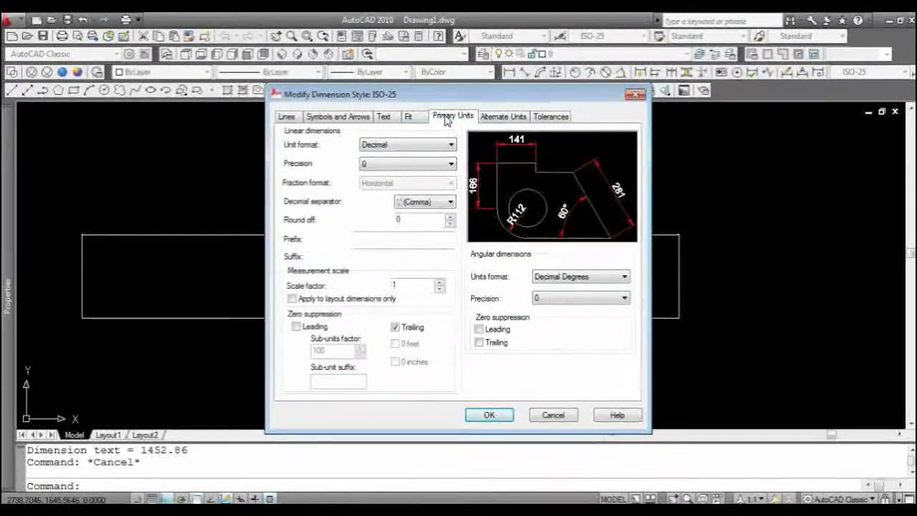
pyautogui.click(487, 416)
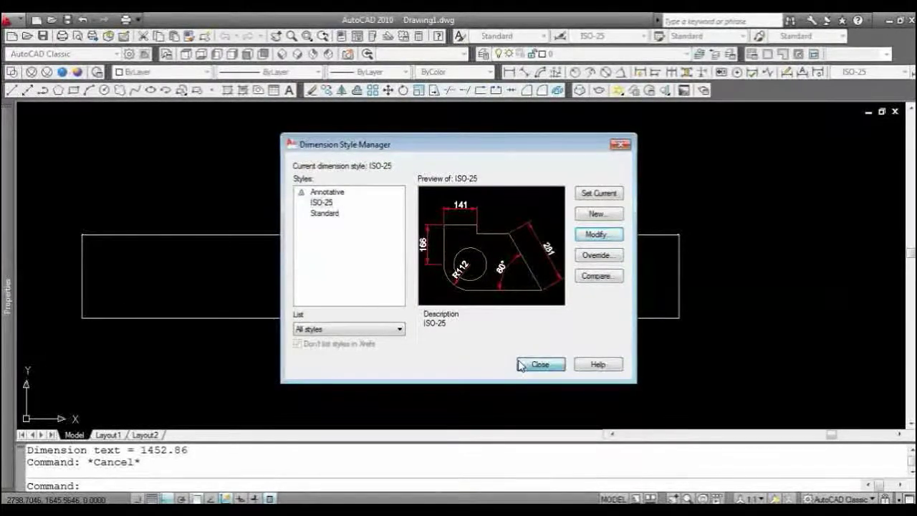
pyautogui.click(521, 365)
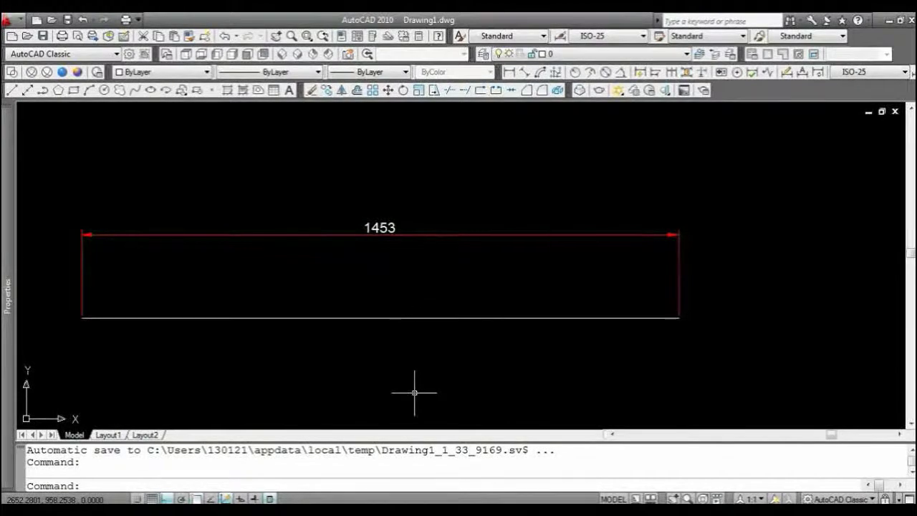
# Create a new layer named Garis Benda for the object line
pyautogui.click(606, 349)
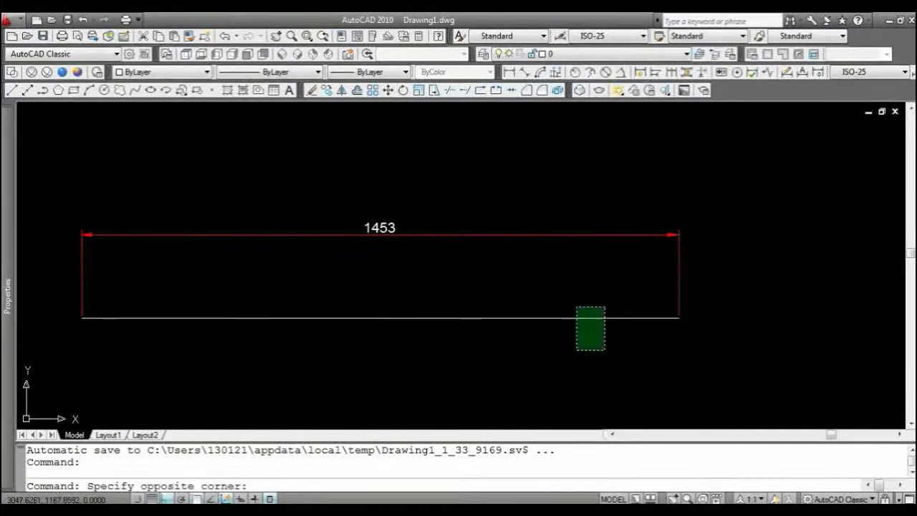
pyautogui.click(576, 307)
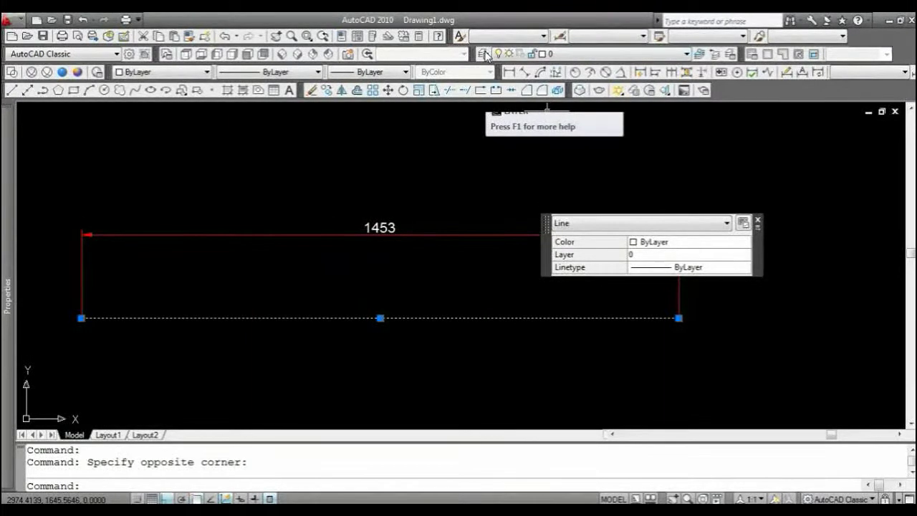
pyautogui.click(486, 55)
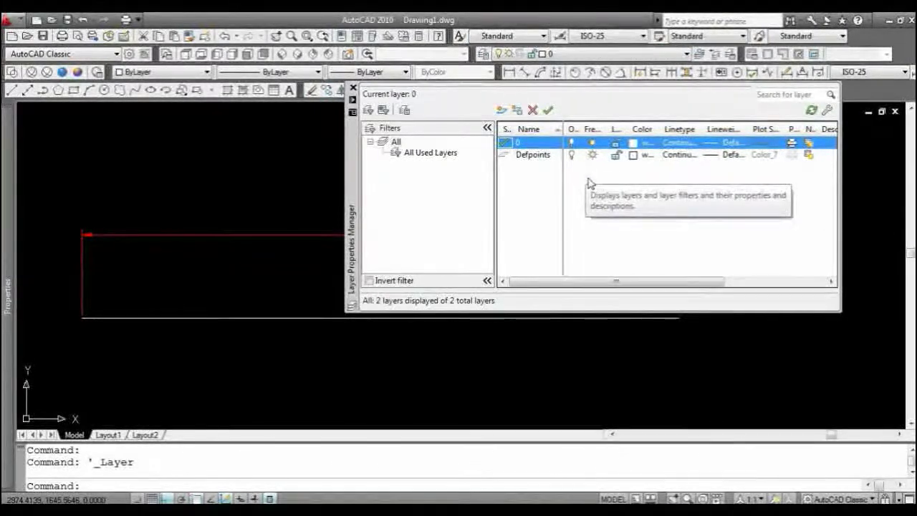
pyautogui.rightClick(590, 182)
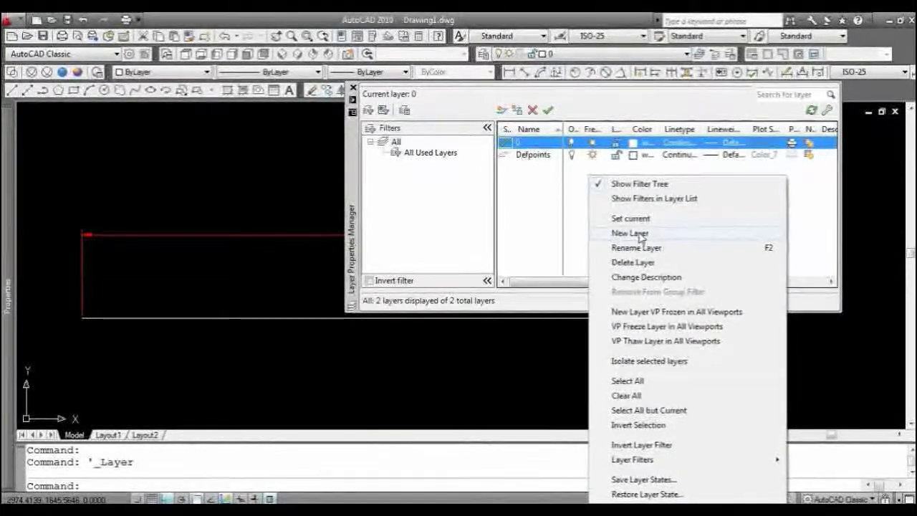
pyautogui.click(631, 233)
pyautogui.click(546, 169)
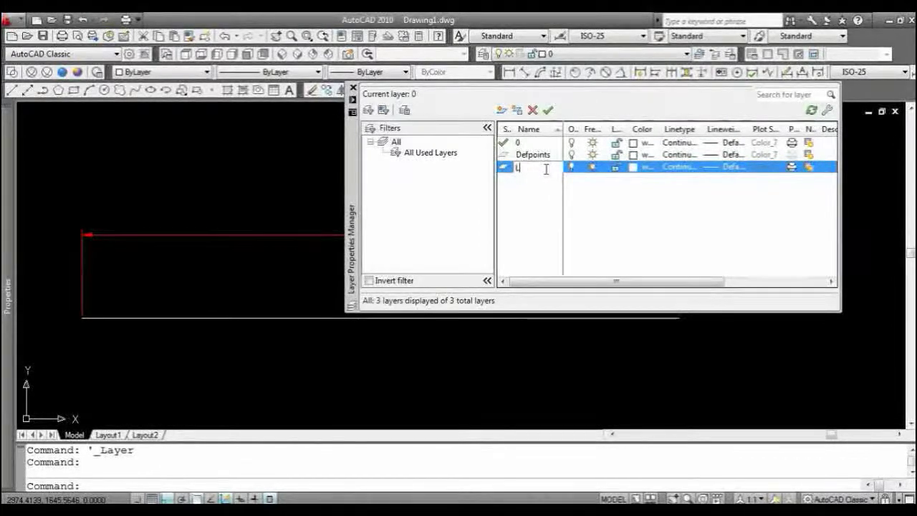
pyautogui.write('Garis ')
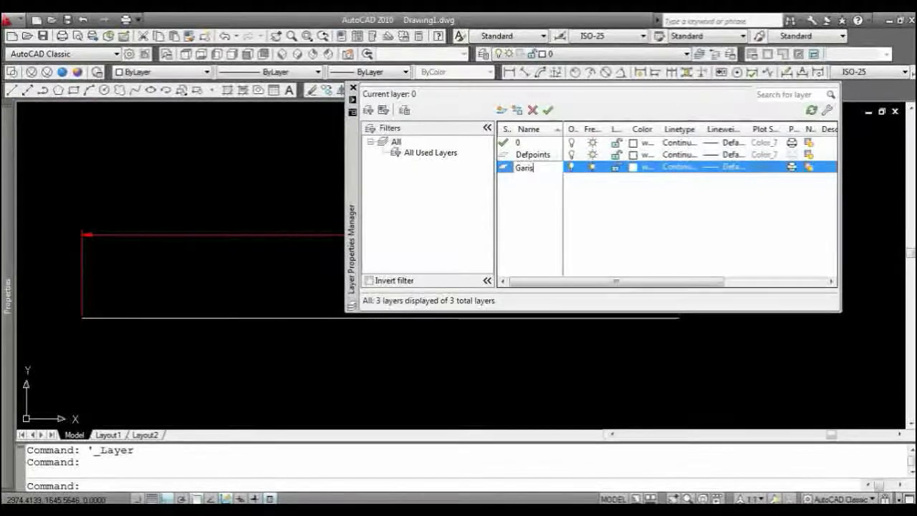
pyautogui.write('Benda')
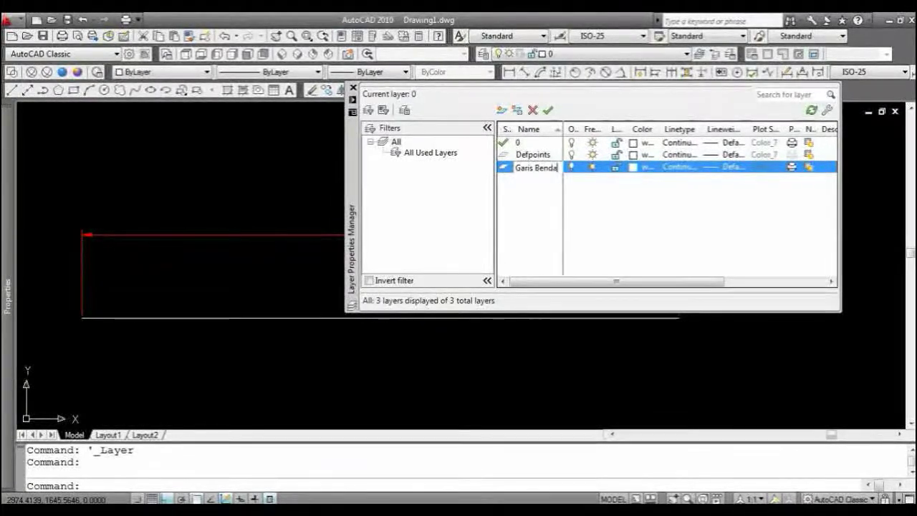
pyautogui.press('Return')
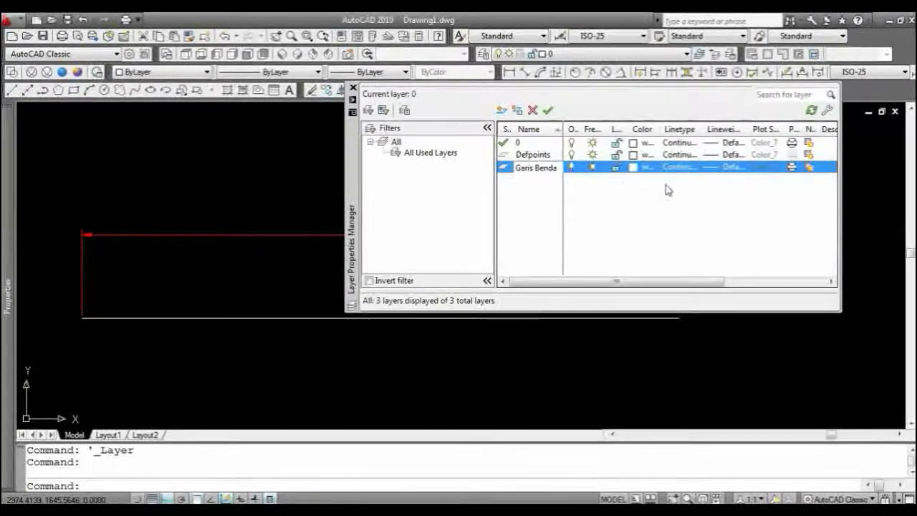
# Browse the linetypes available to load for the Garis Benda layer, and keep Continuous as its linetype
pyautogui.click(684, 168)
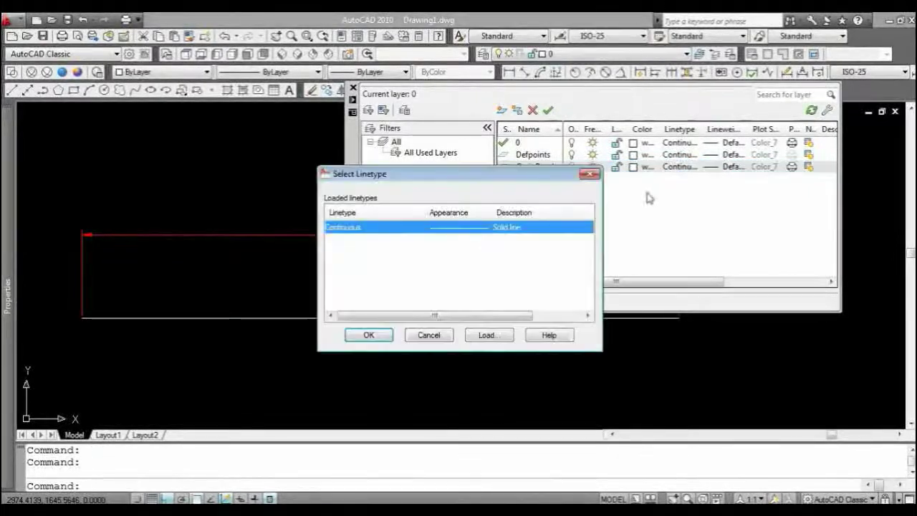
pyautogui.click(488, 335)
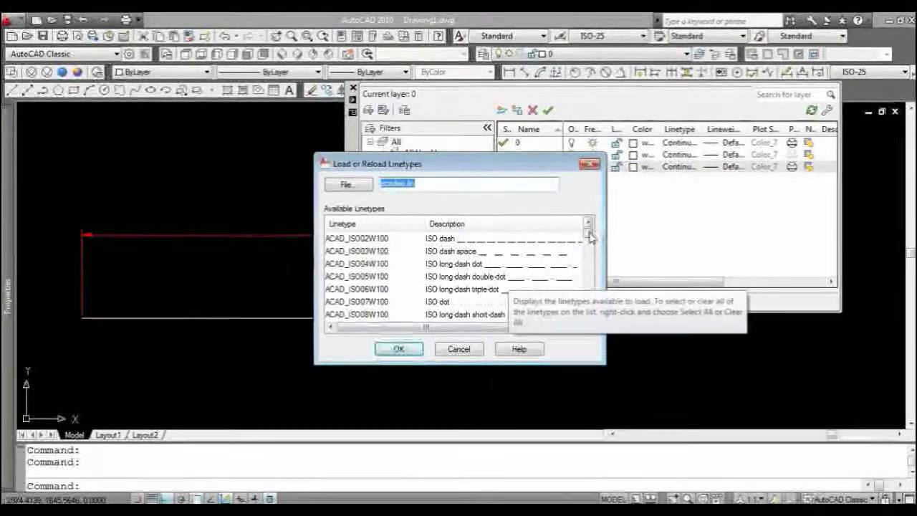
pyautogui.moveTo(589, 235); pyautogui.dragTo(590, 265)
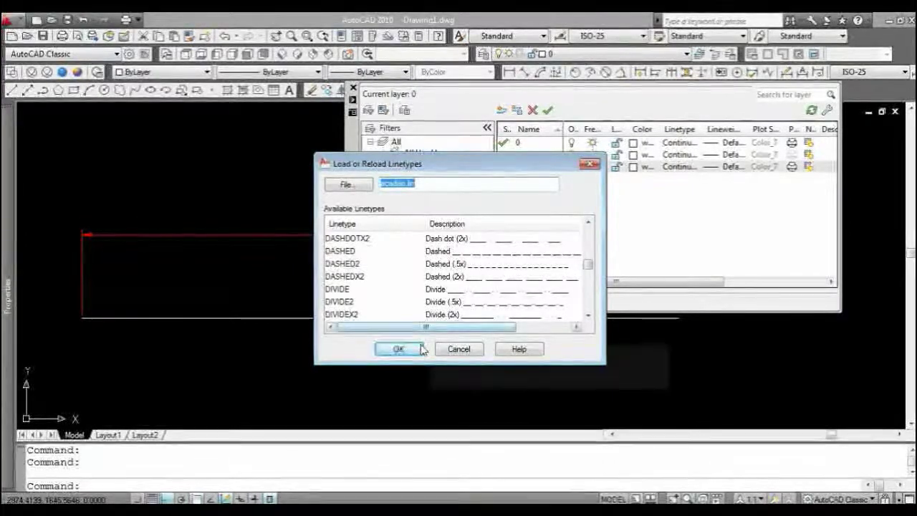
pyautogui.click(399, 350)
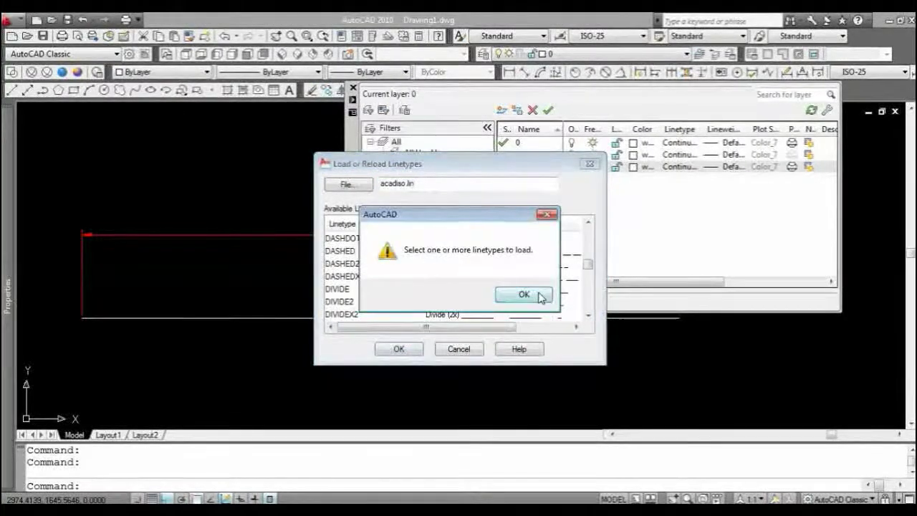
pyautogui.click(539, 296)
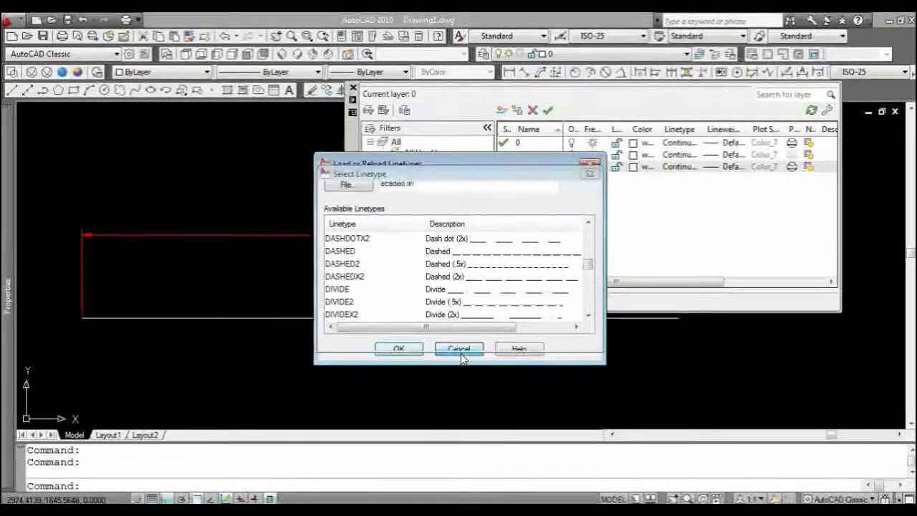
pyautogui.click(459, 350)
pyautogui.click(477, 231)
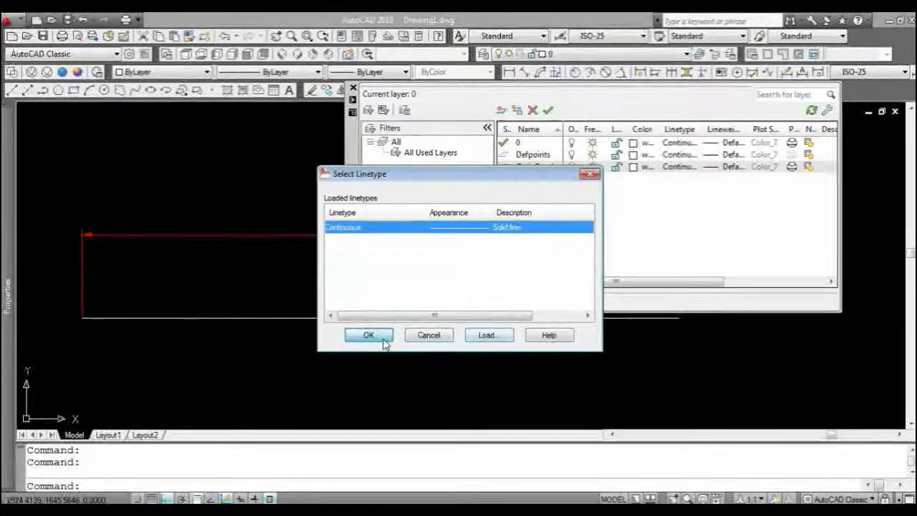
pyautogui.press('Return')
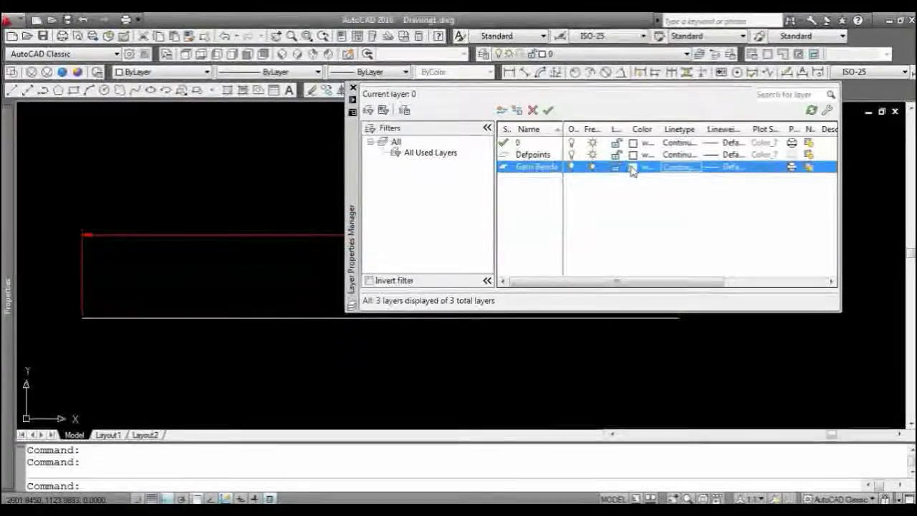
# Set the colour of the Garis Benda layer to blue
pyautogui.click(632, 170)
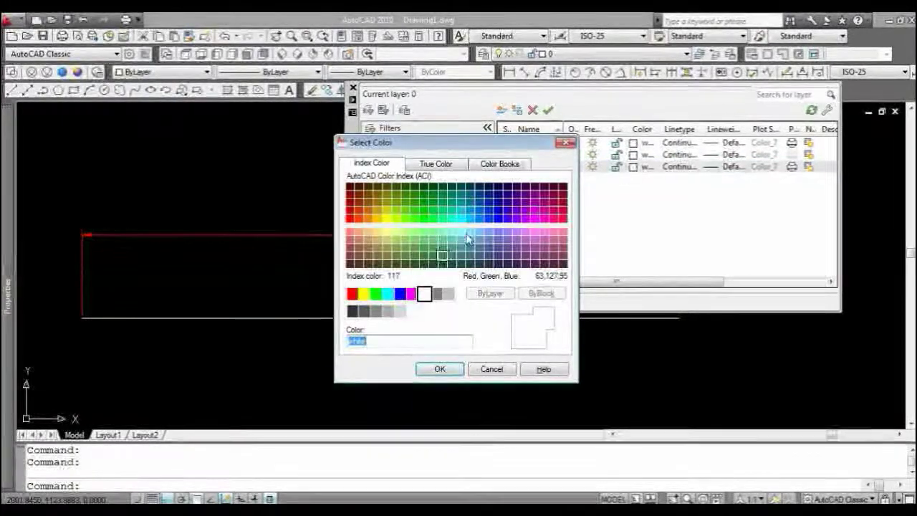
pyautogui.click(400, 294)
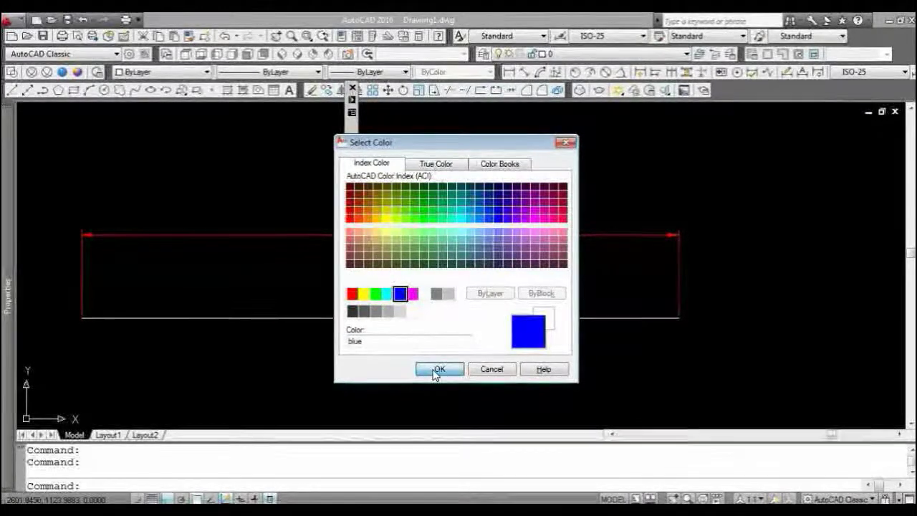
pyautogui.click(437, 370)
pyautogui.moveTo(357, 215)
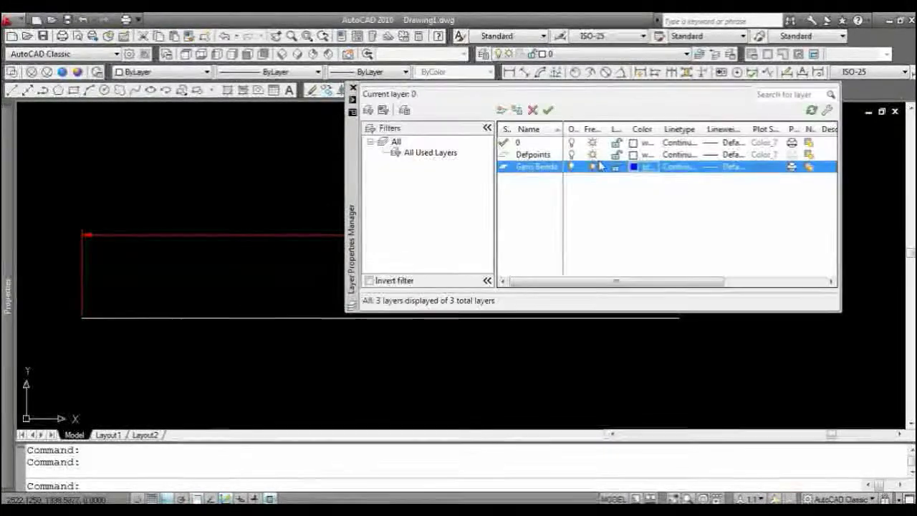
# Set the lineweight of the Garis Benda layer to 0.25 mm
pyautogui.click(736, 167)
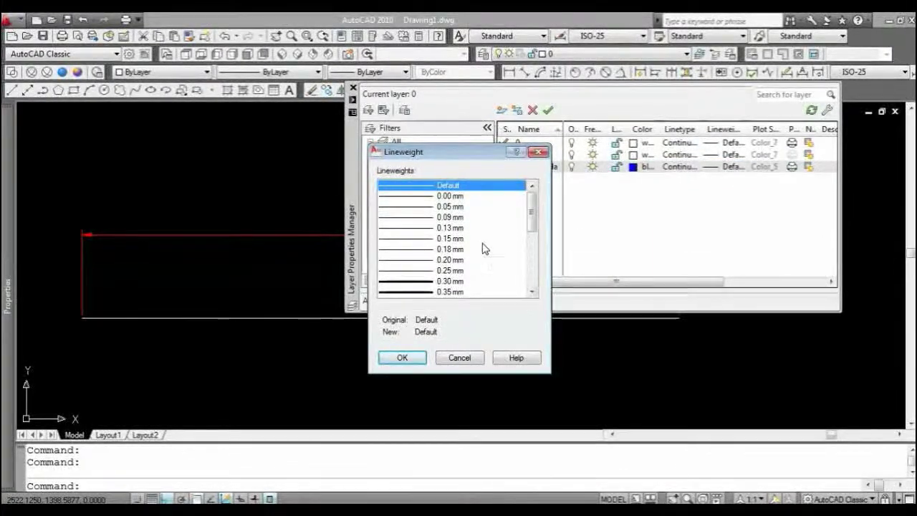
pyautogui.click(449, 271)
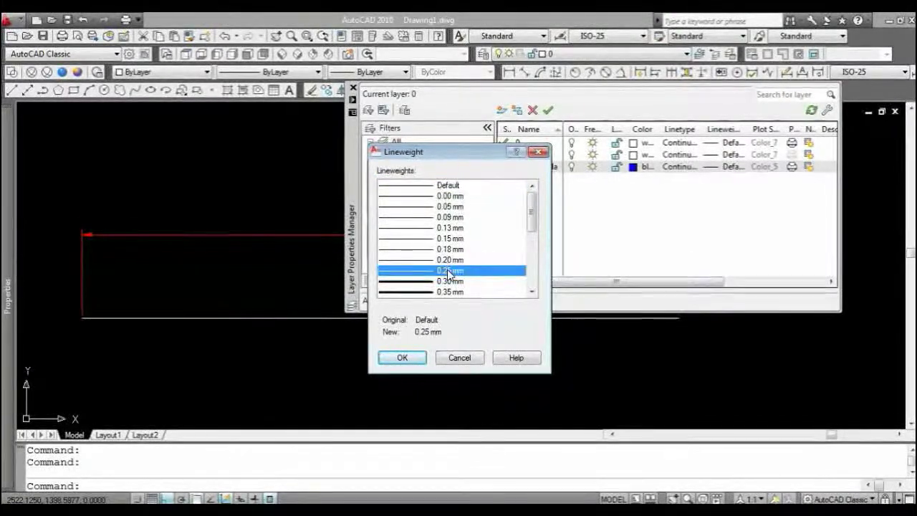
pyautogui.click(402, 357)
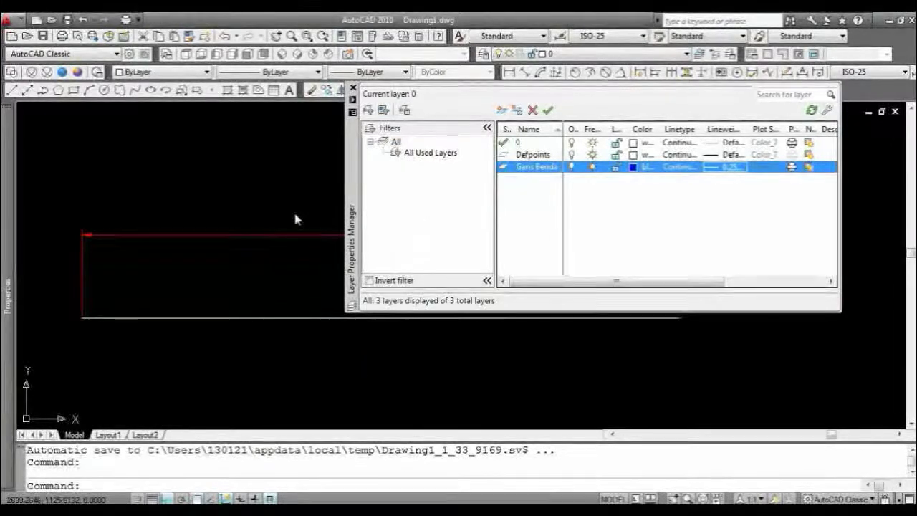
# Make Garis Benda the current layer
pyautogui.click(292, 235)
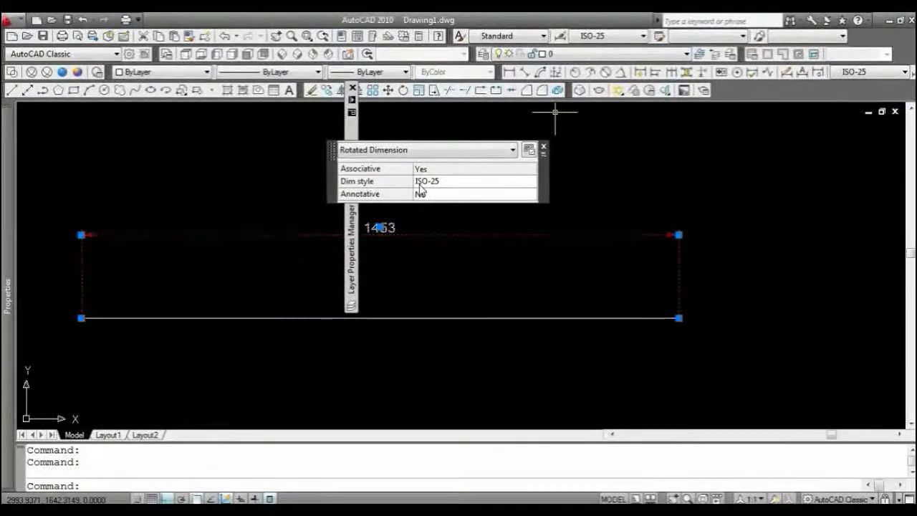
pyautogui.press('Escape')
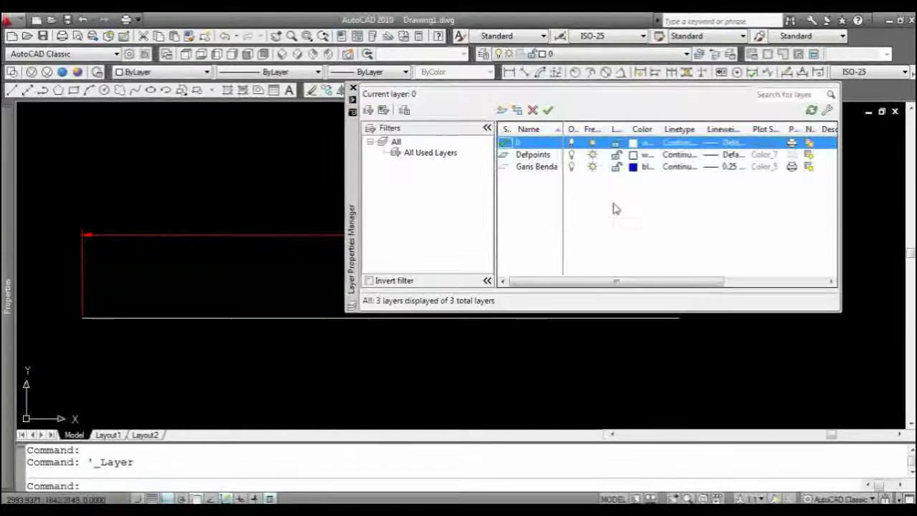
pyautogui.click(506, 169)
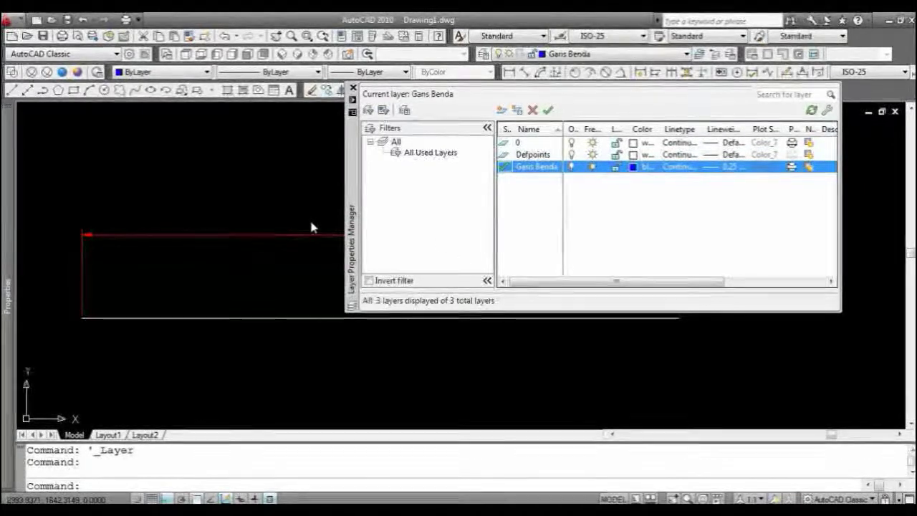
# Create another new layer named Dimensi for the dimensions
pyautogui.rightClick(621, 199)
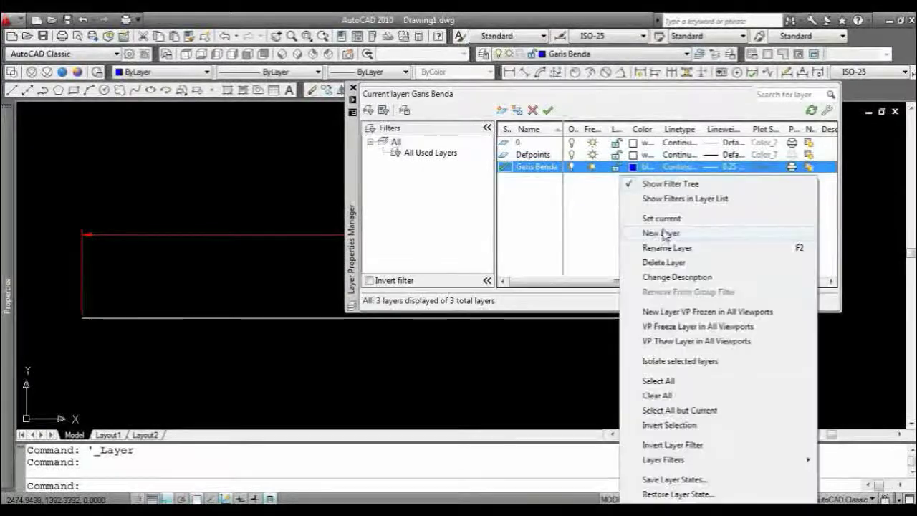
pyautogui.click(669, 233)
pyautogui.click(543, 181)
pyautogui.press('BackSpace')
pyautogui.press('BackSpace')
pyautogui.press('BackSpace')
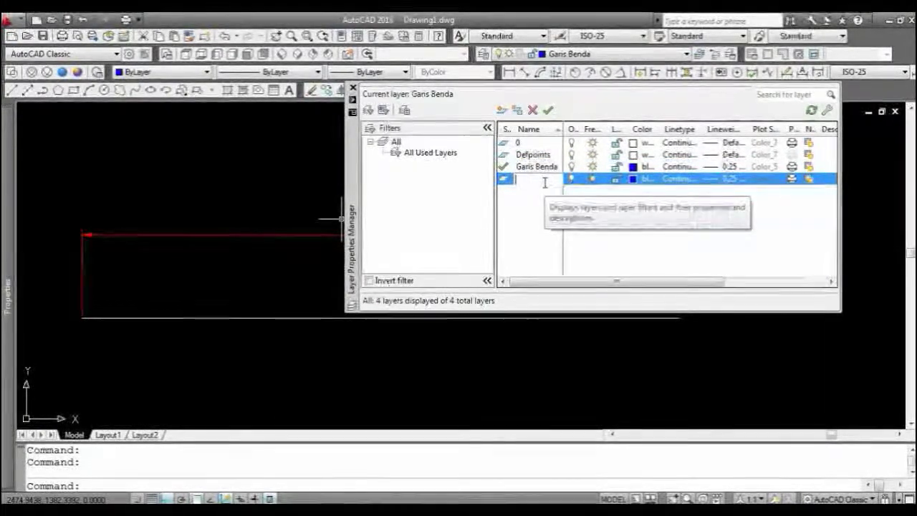
pyautogui.write('Dimensi')
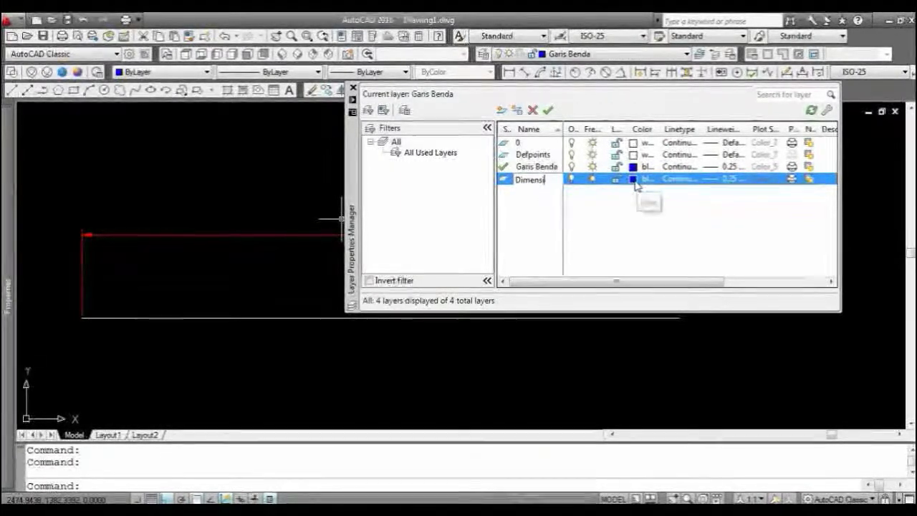
# Set the colour of the Dimensi layer to red, index colour 10, and close the layer manager
pyautogui.click(635, 180)
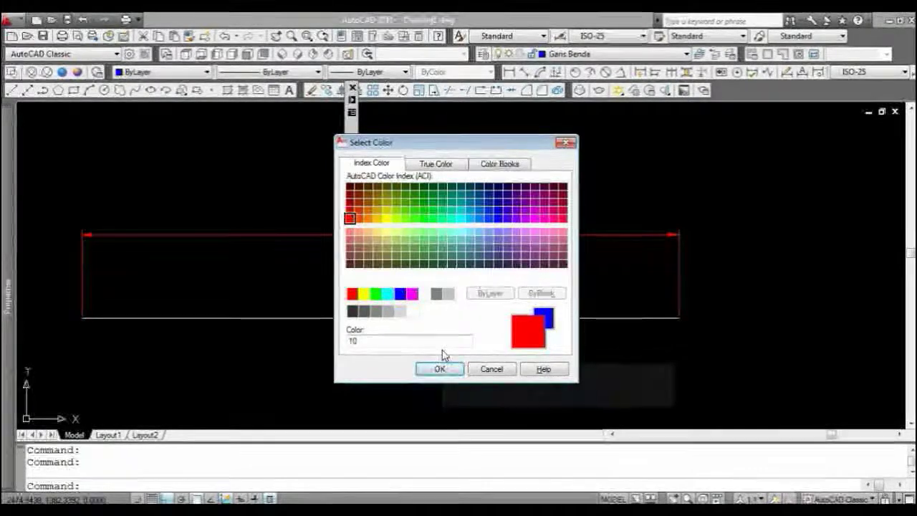
pyautogui.click(450, 370)
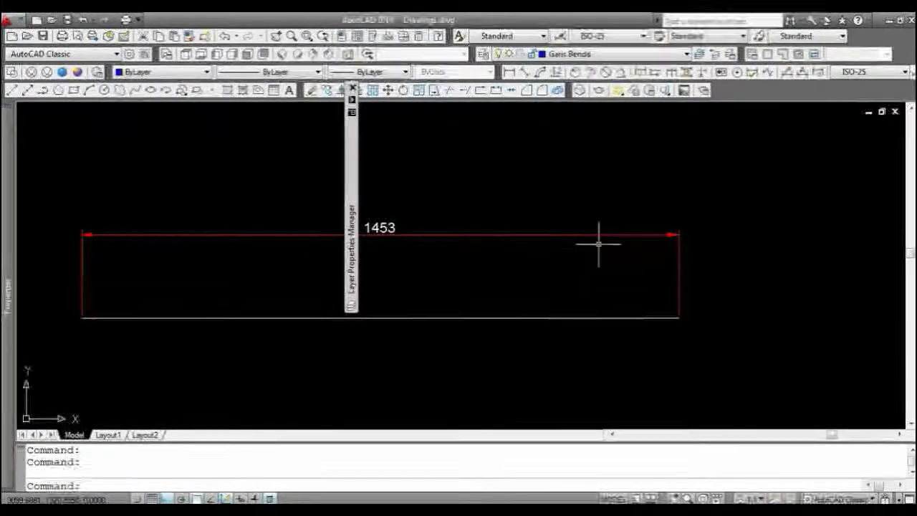
pyautogui.click(492, 235)
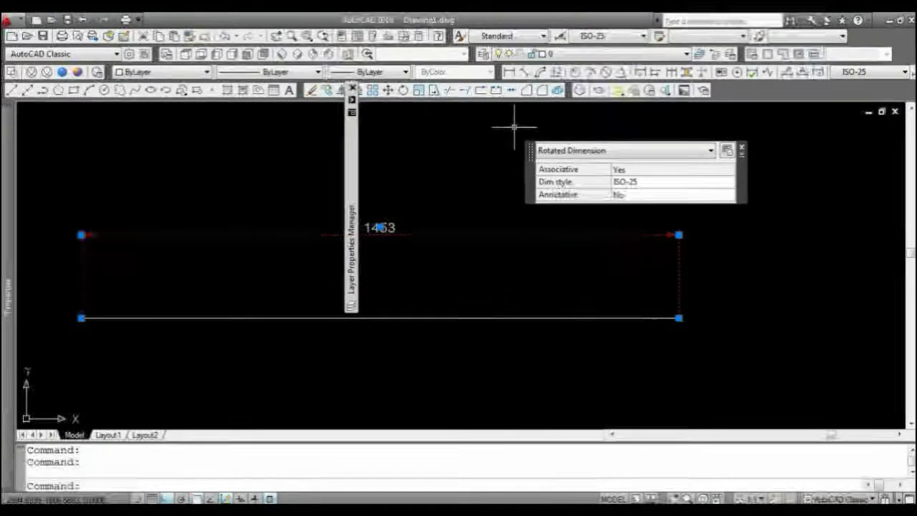
pyautogui.press('Escape')
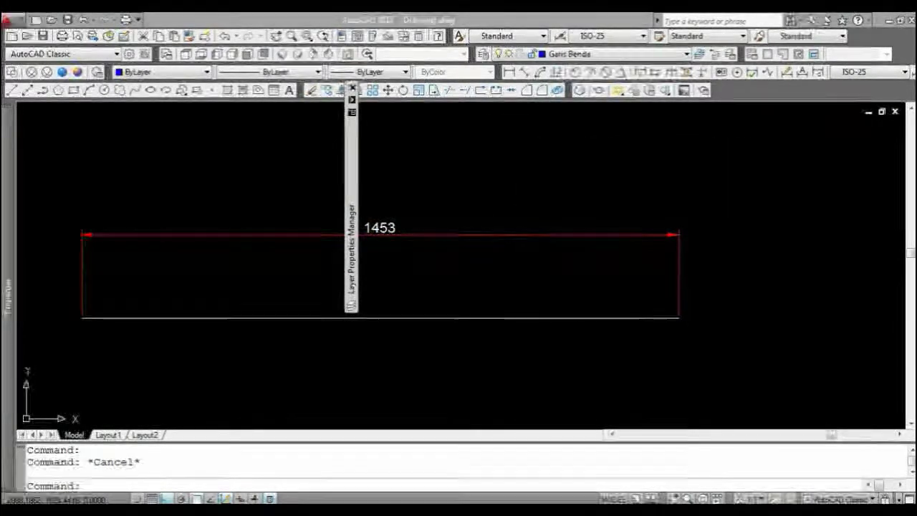
pyautogui.click(352, 88)
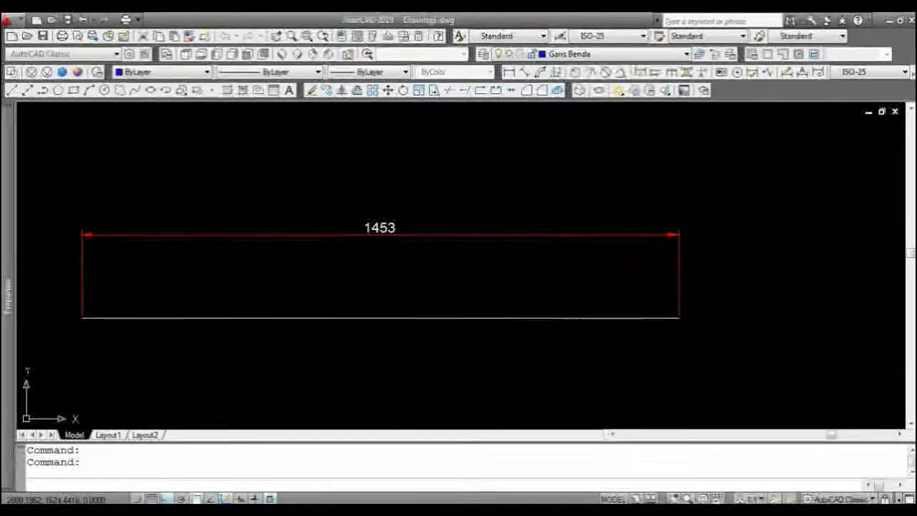
# Reopen the layer manager and set the lineweight of the Dimensi layer to 0.18 mm
pyautogui.click(485, 54)
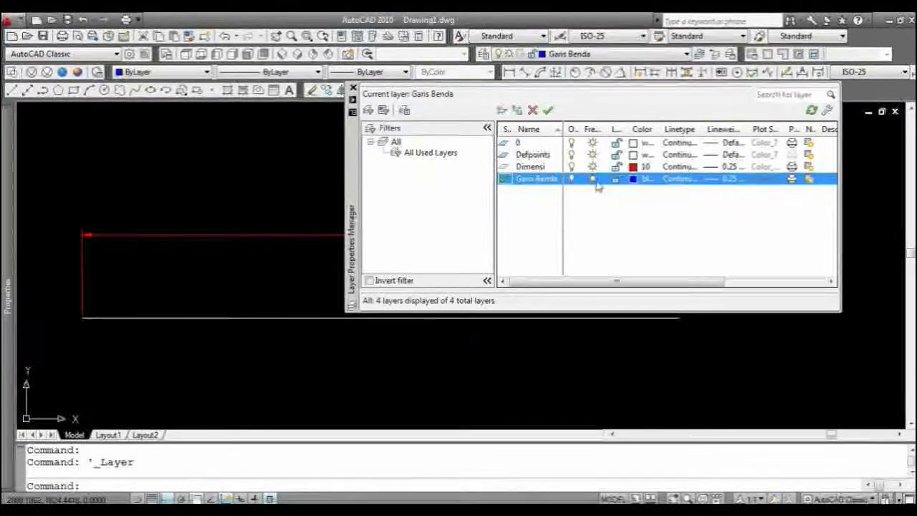
pyautogui.click(721, 167)
pyautogui.click(724, 167)
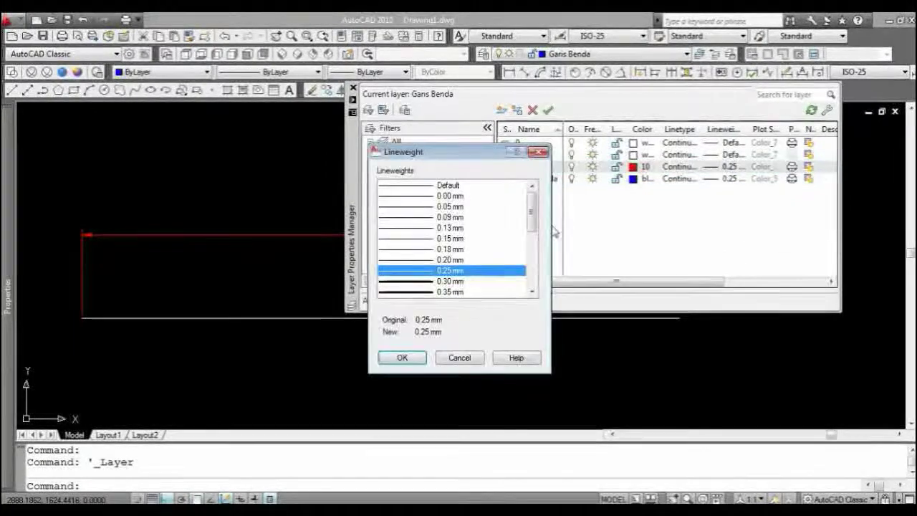
pyautogui.click(448, 249)
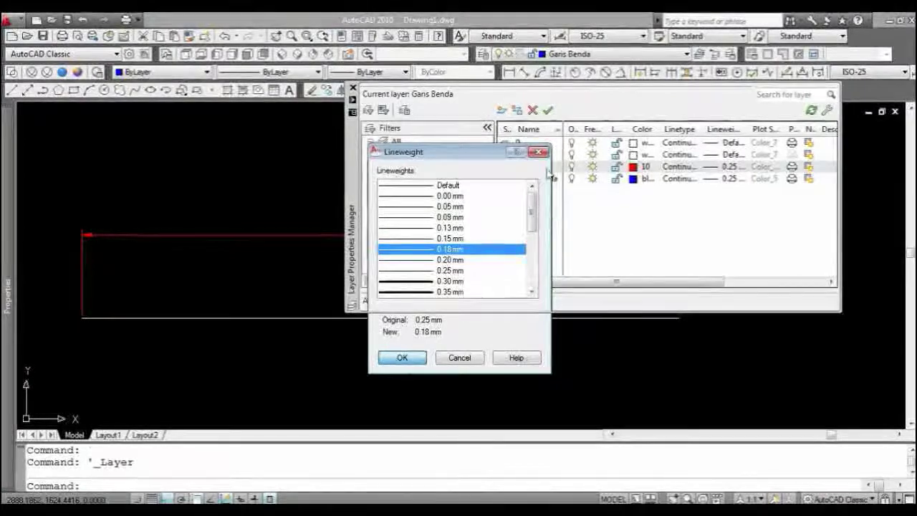
pyautogui.press('Return')
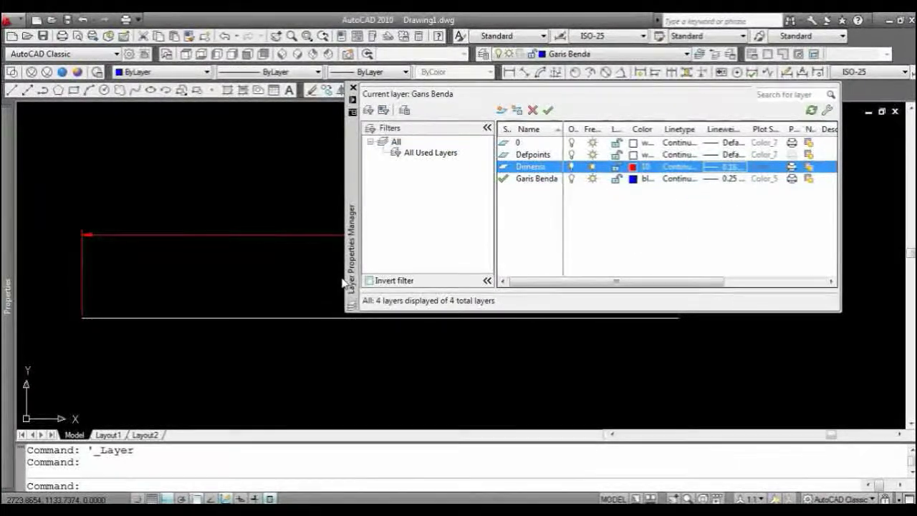
# Assign the linear dimension above the line to the Dimensi layer
pyautogui.click(320, 278)
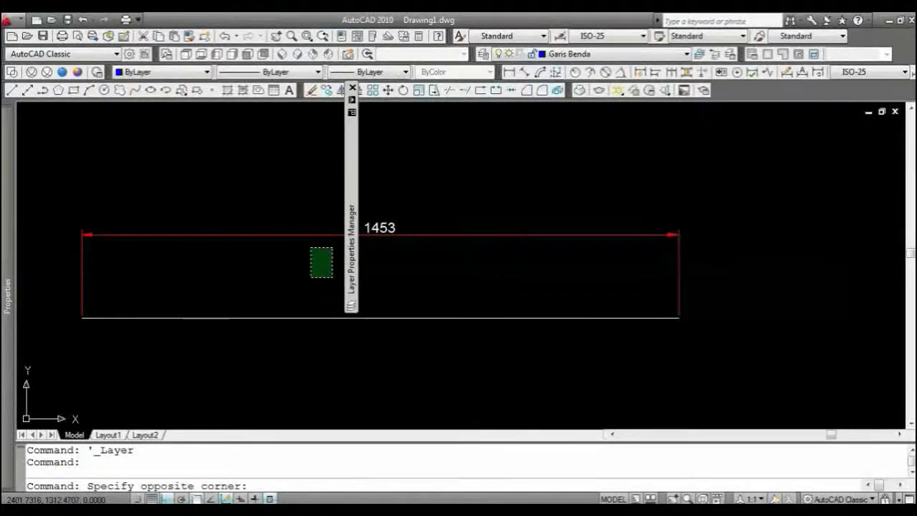
pyautogui.click(311, 248)
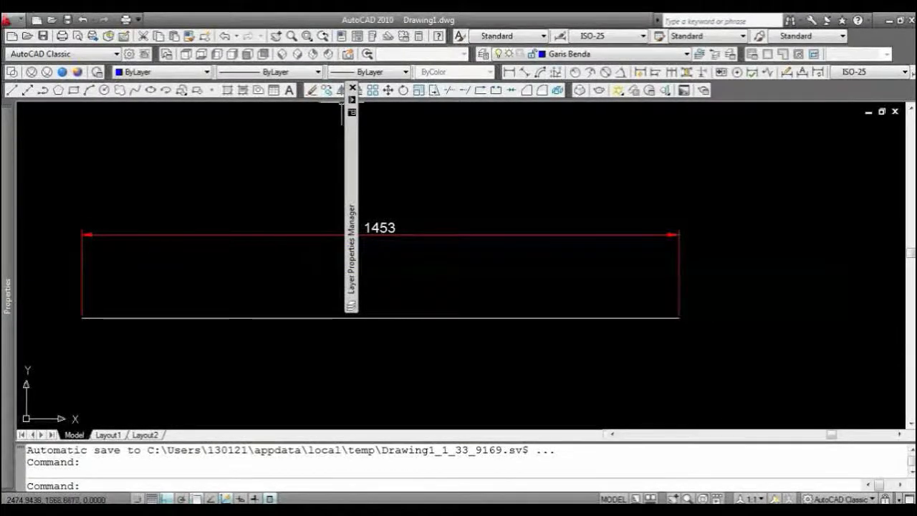
pyautogui.click(232, 275)
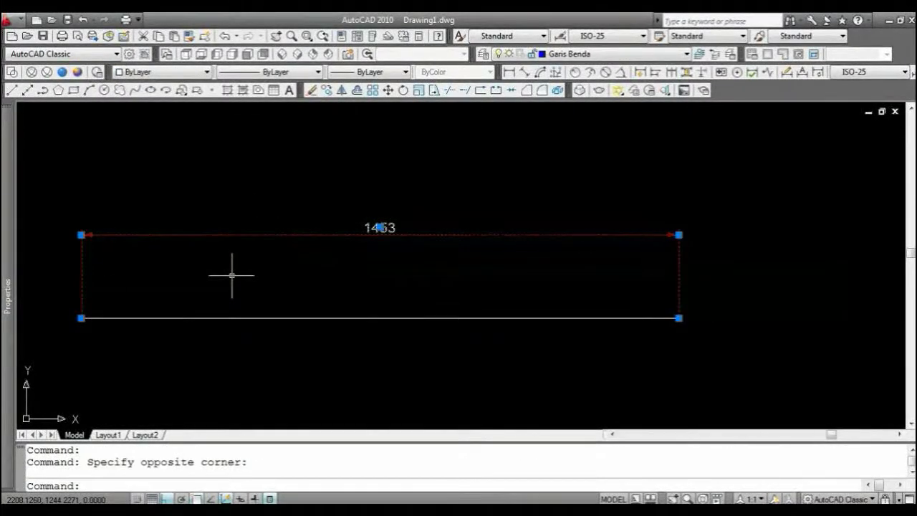
pyautogui.moveTo(13, 275)
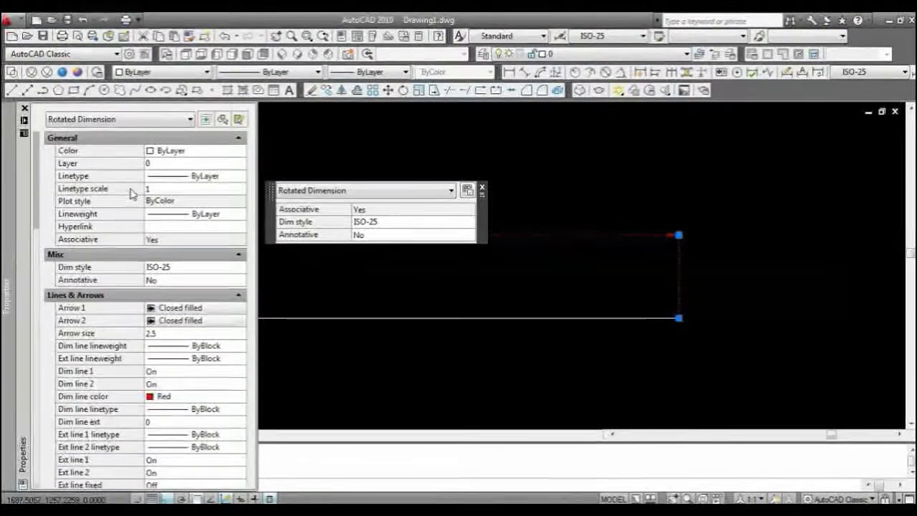
pyautogui.click(159, 165)
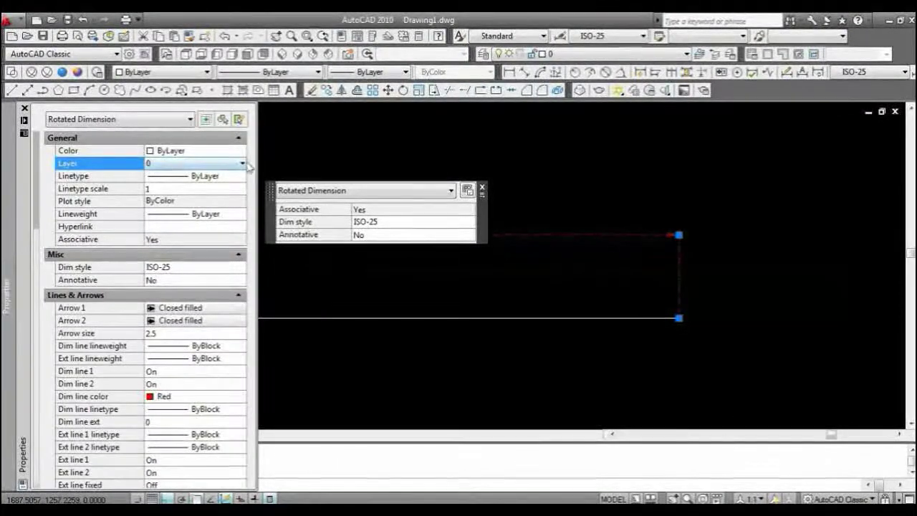
pyautogui.click(242, 165)
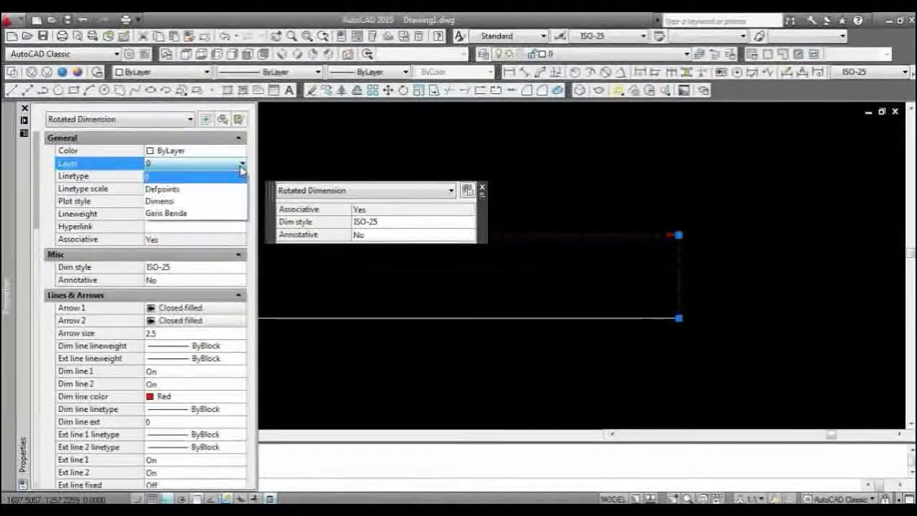
pyautogui.click(185, 205)
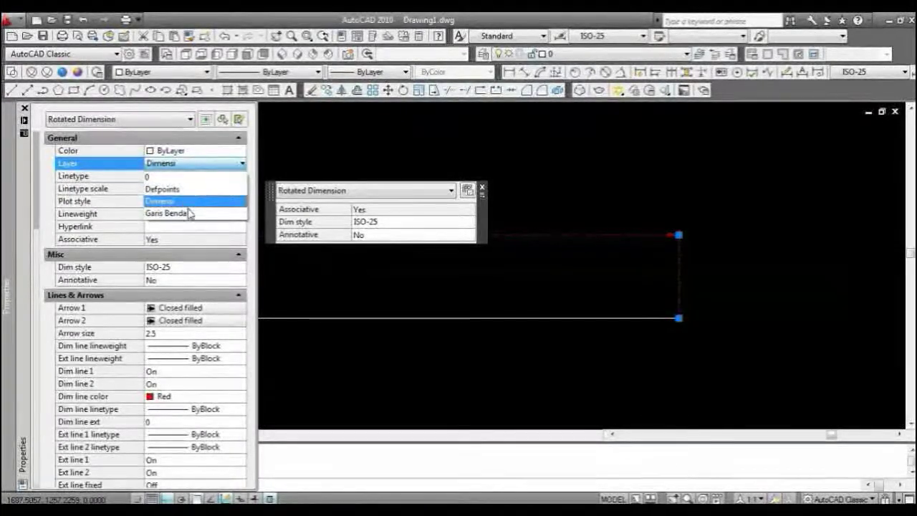
pyautogui.click(185, 208)
pyautogui.click(318, 315)
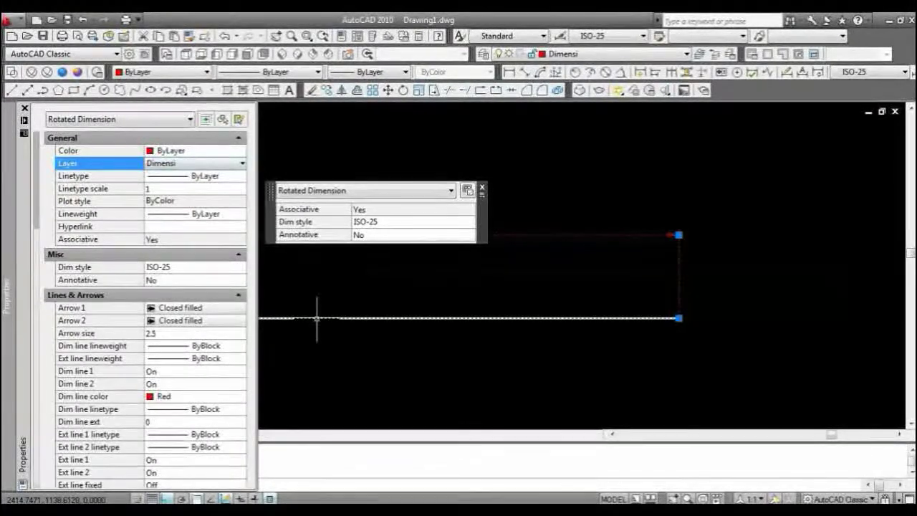
pyautogui.moveTo(14, 304)
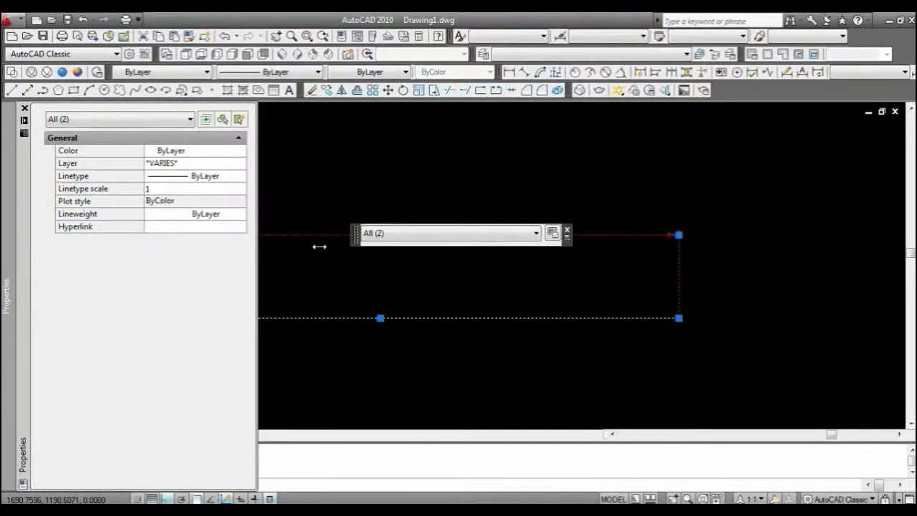
pyautogui.press('Escape')
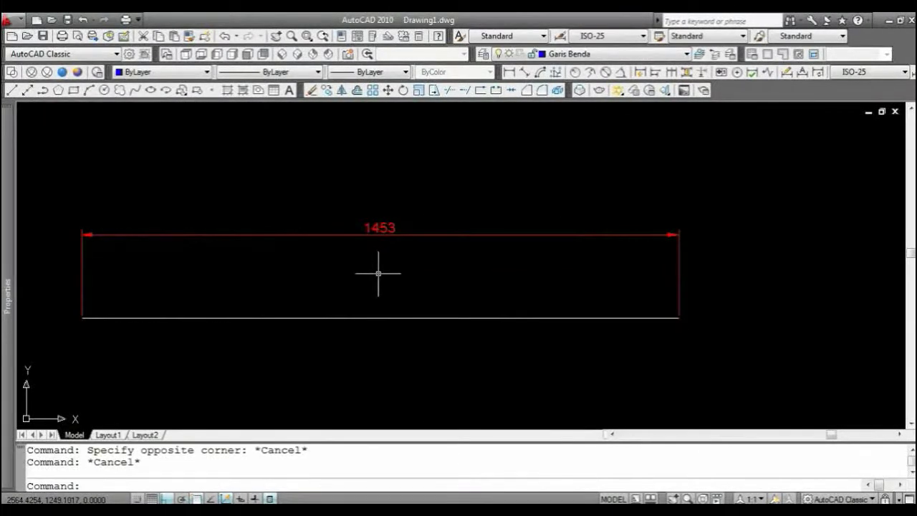
# Assign the horizontal object line to the Garis Benda layer and clear the selection
pyautogui.click(380, 318)
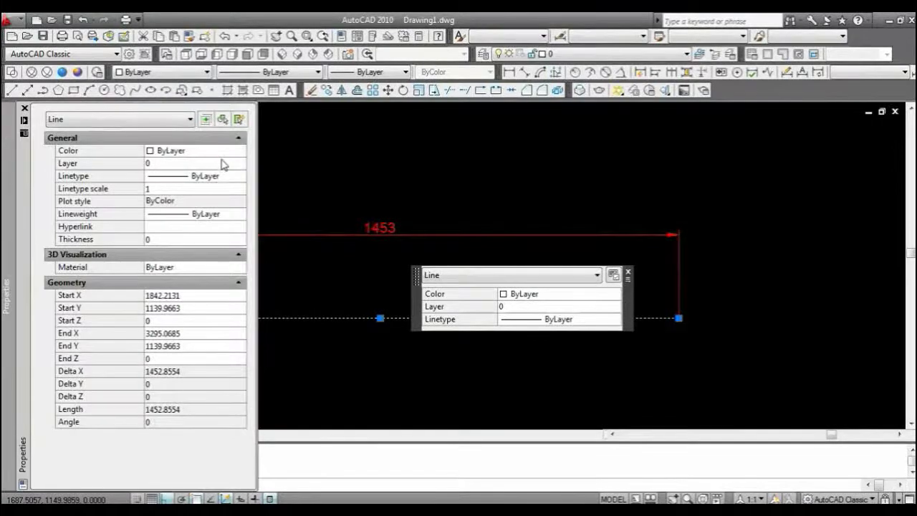
pyautogui.click(230, 164)
pyautogui.click(243, 164)
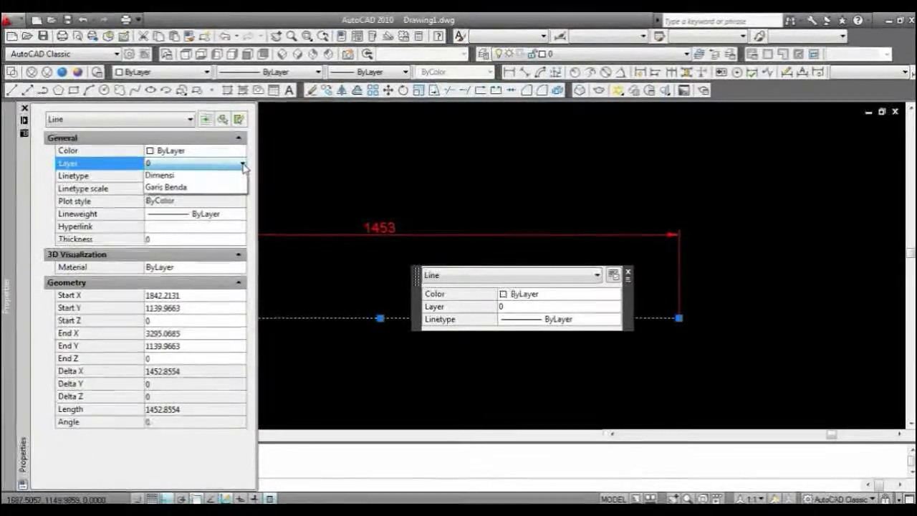
pyautogui.click(180, 216)
pyautogui.click(181, 213)
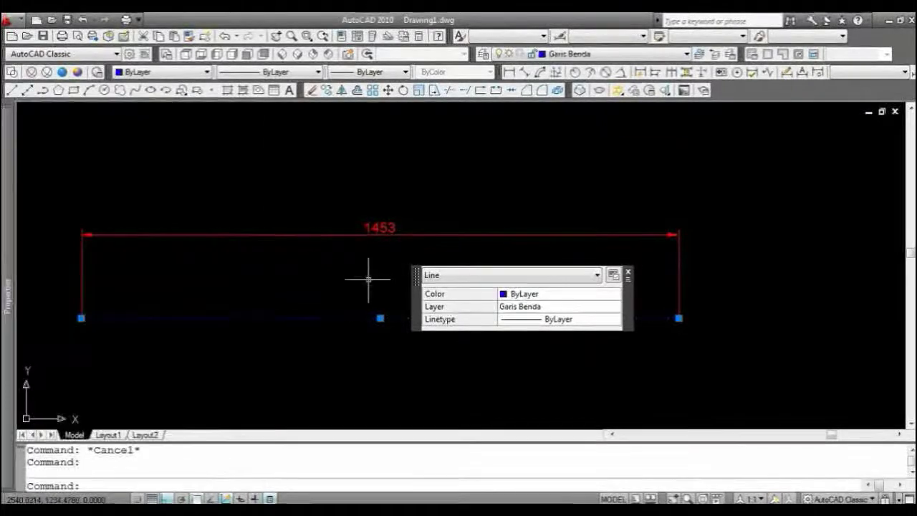
pyautogui.press('Escape')
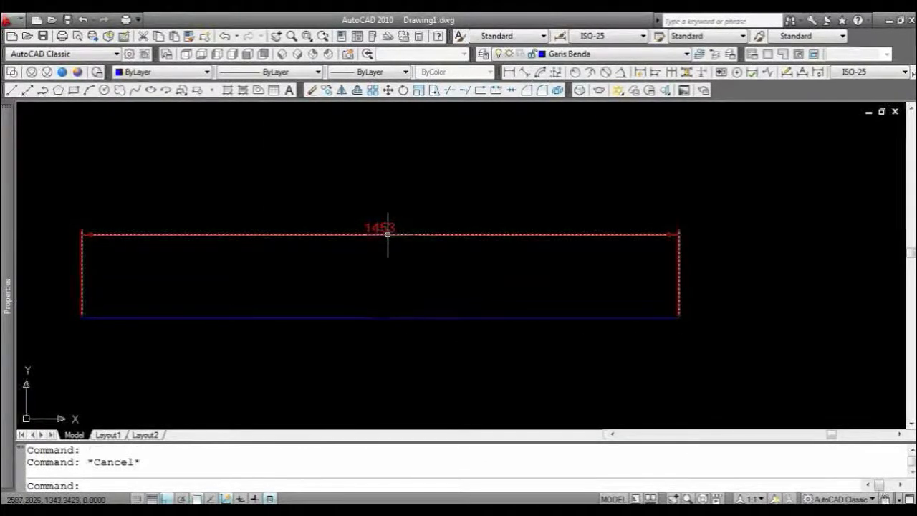
# Try to change the text color of the linear dimension in its properties
pyautogui.click(388, 233)
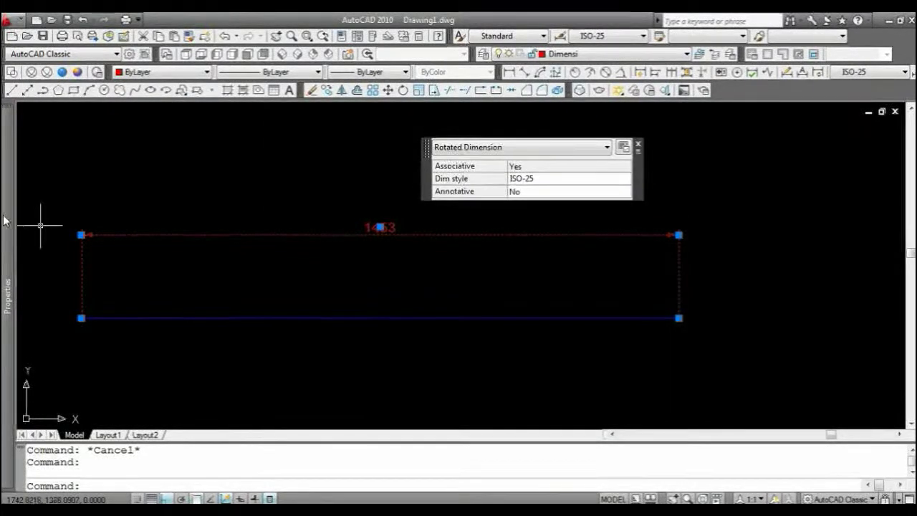
pyautogui.moveTo(4, 218)
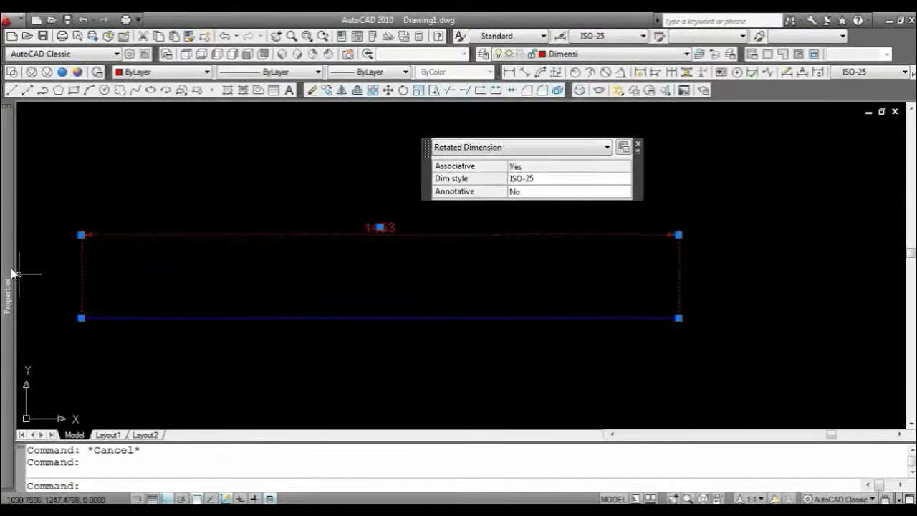
pyautogui.moveTo(7, 240)
pyautogui.moveTo(35, 230); pyautogui.dragTo(40, 303)
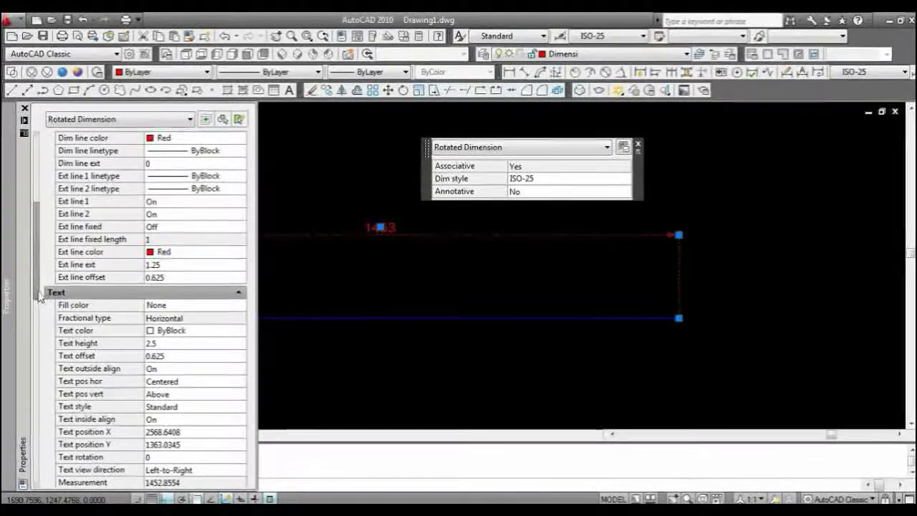
pyautogui.click(154, 333)
pyautogui.click(157, 334)
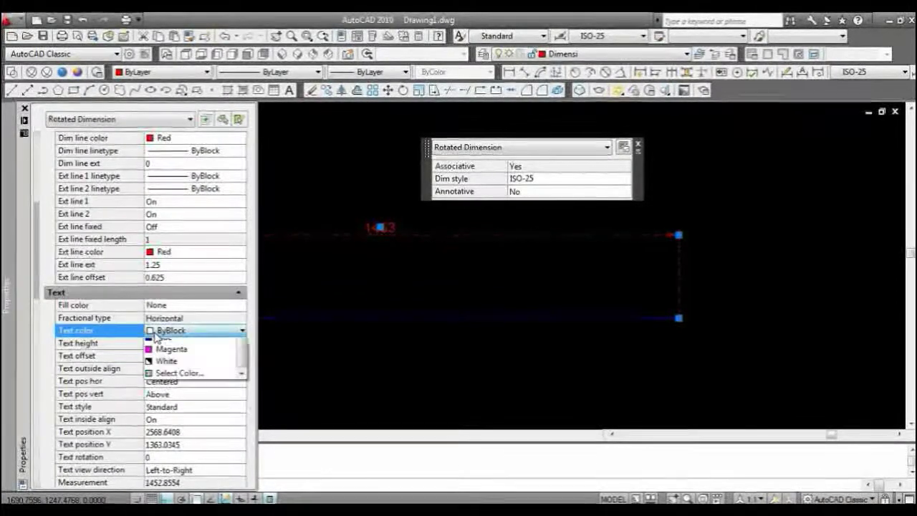
pyautogui.click(176, 347)
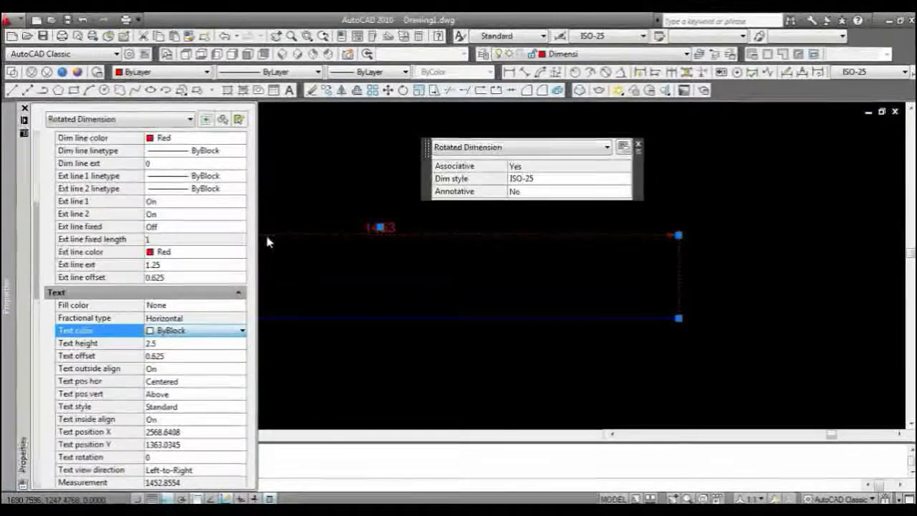
pyautogui.hotkey('ctrl', '1')
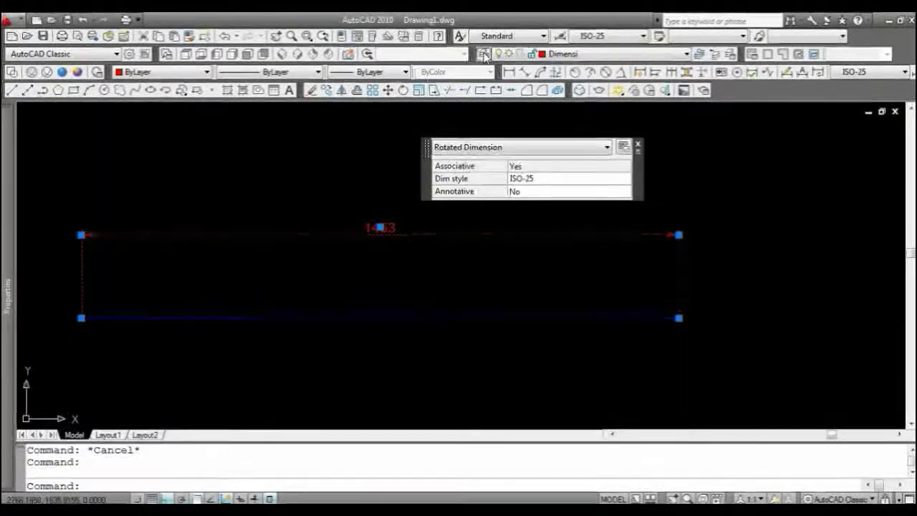
# Change the color of the Dimensi layer to white in the layer manager, then close the manager
pyautogui.click(483, 55)
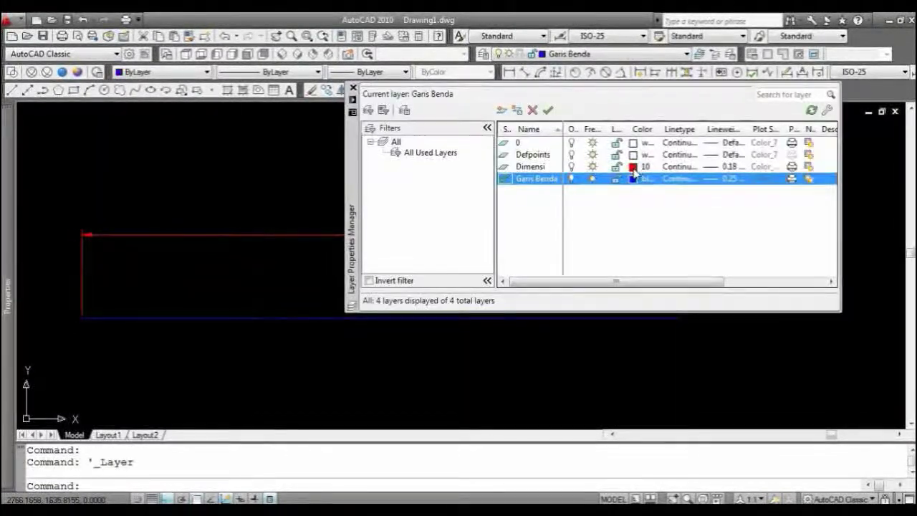
pyautogui.click(634, 167)
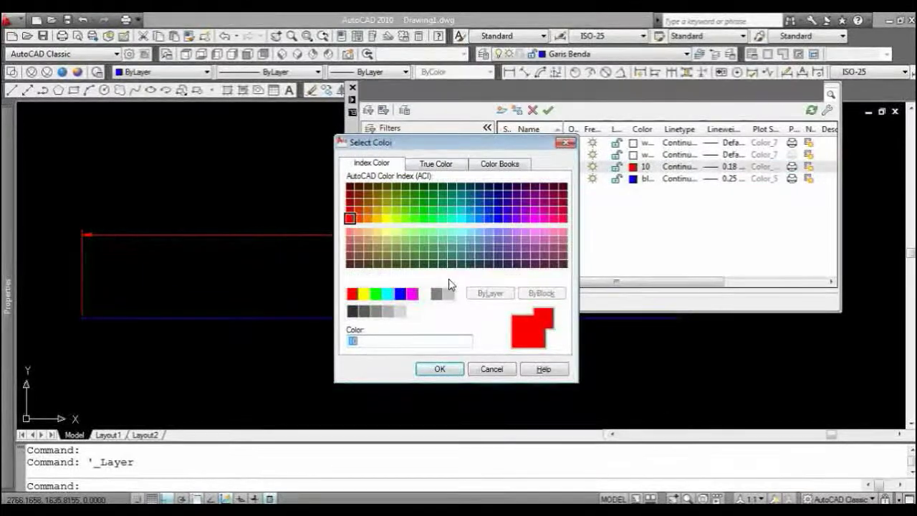
pyautogui.click(425, 294)
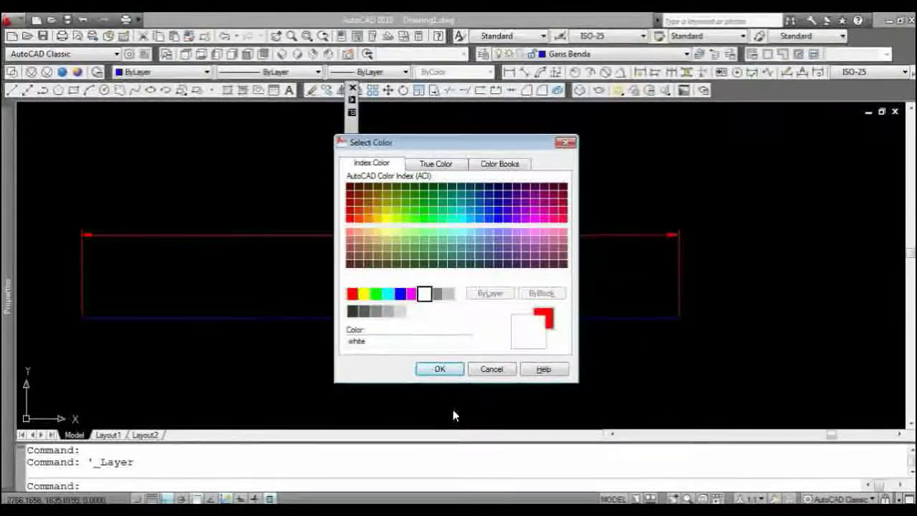
pyautogui.click(441, 370)
pyautogui.click(394, 264)
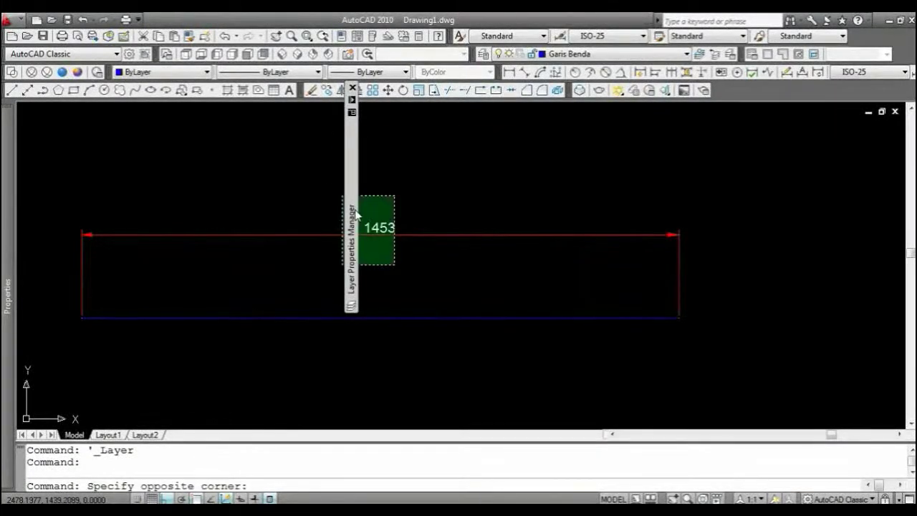
pyautogui.press('Escape')
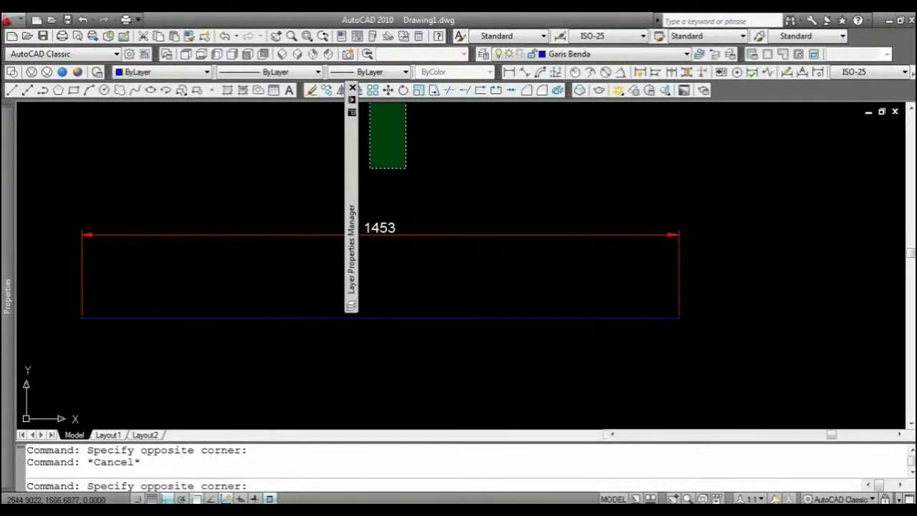
pyautogui.moveTo(373, 145)
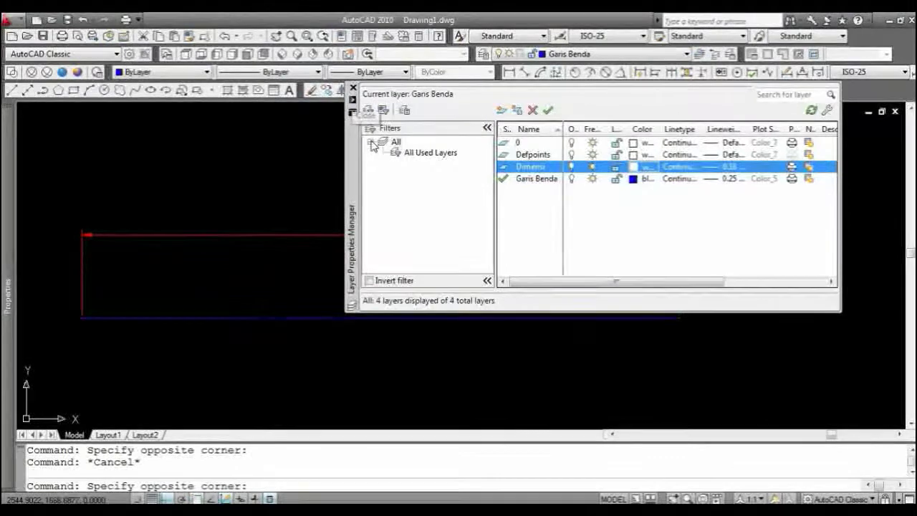
pyautogui.press('Escape')
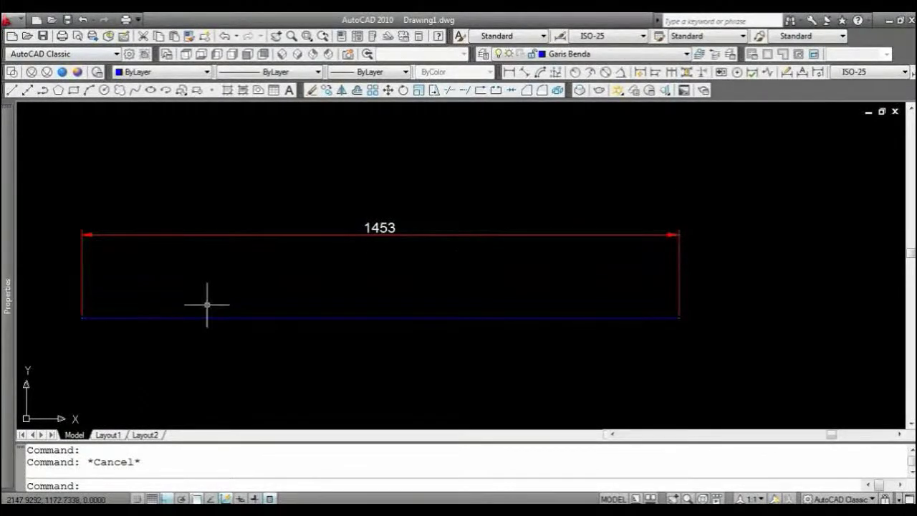
# Set the uniform background color of the 2D model space to white in the display options and apply it
pyautogui.rightClick(231, 179)
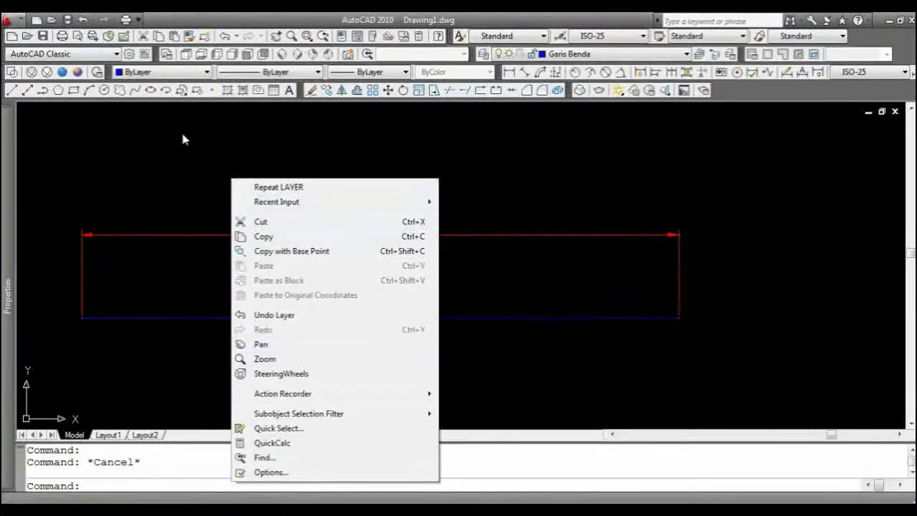
pyautogui.click(280, 473)
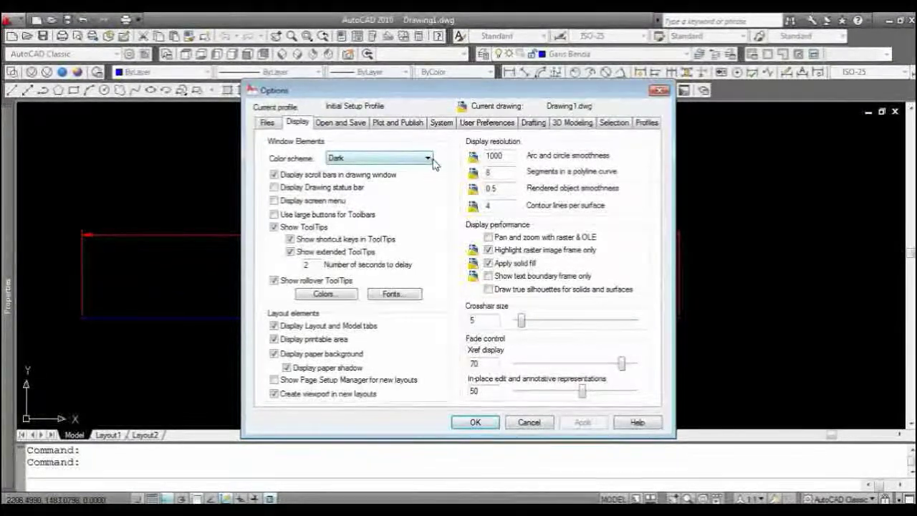
pyautogui.click(324, 296)
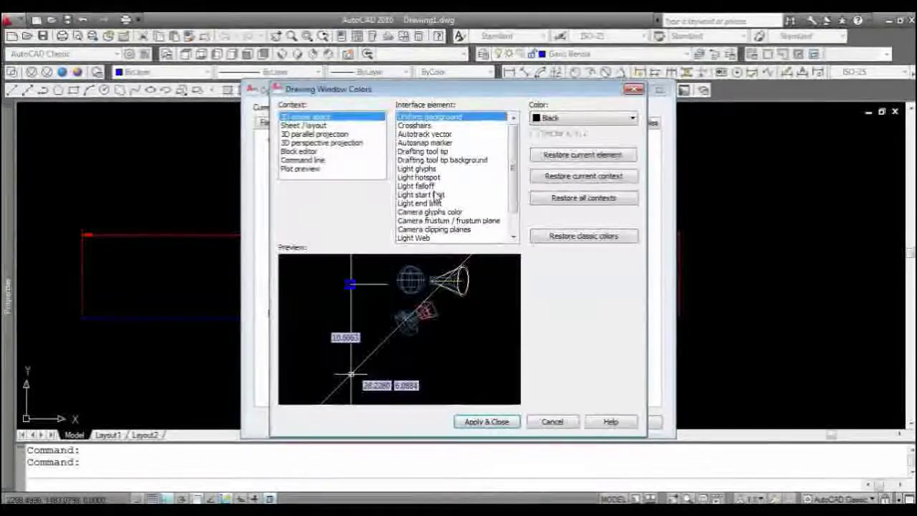
pyautogui.click(633, 124)
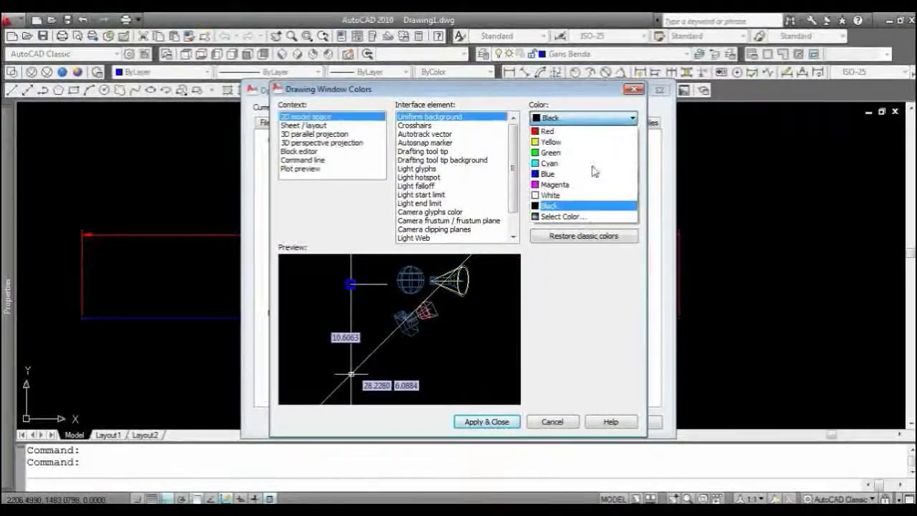
pyautogui.click(566, 200)
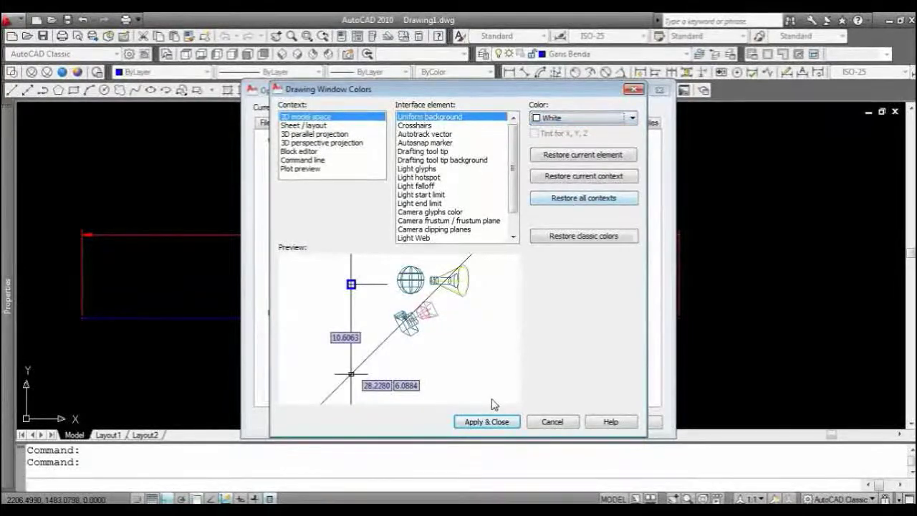
pyautogui.click(488, 422)
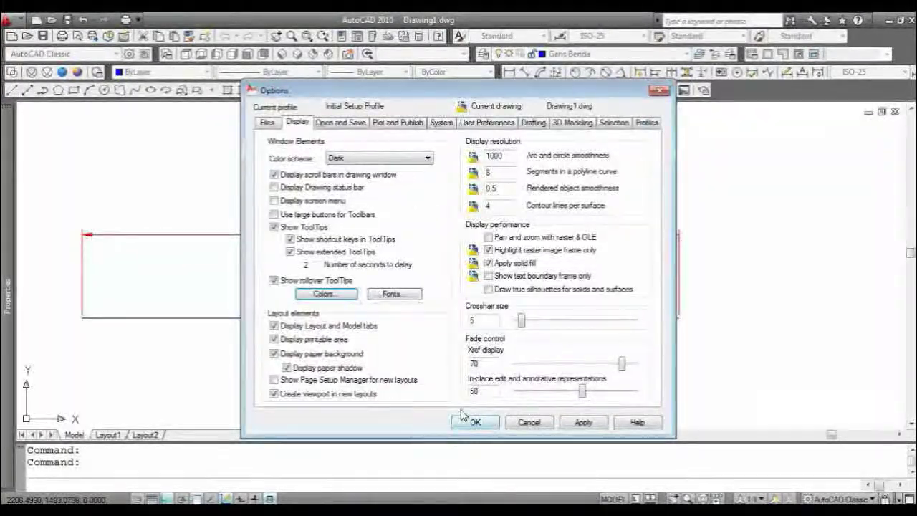
pyautogui.click(473, 422)
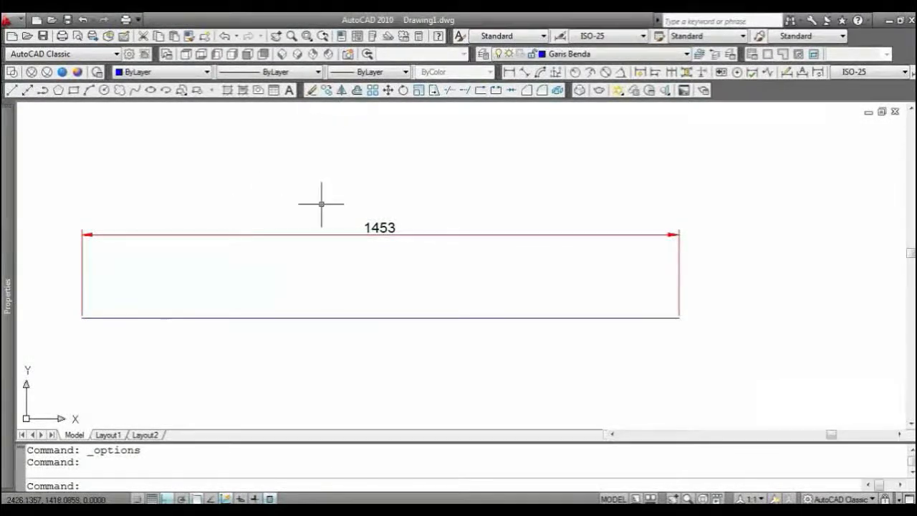
# Reopen the display options and set the uniform background of the 2D model space to black
pyautogui.rightClick(292, 207)
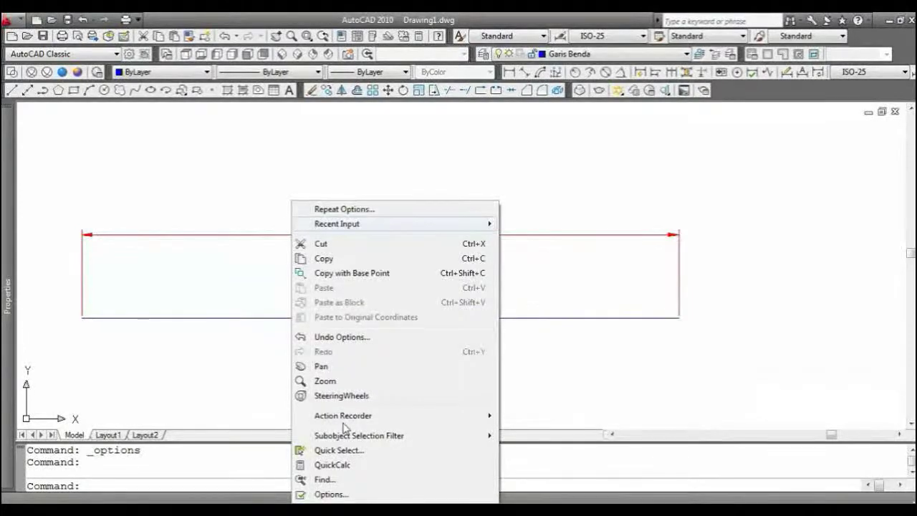
pyautogui.click(331, 494)
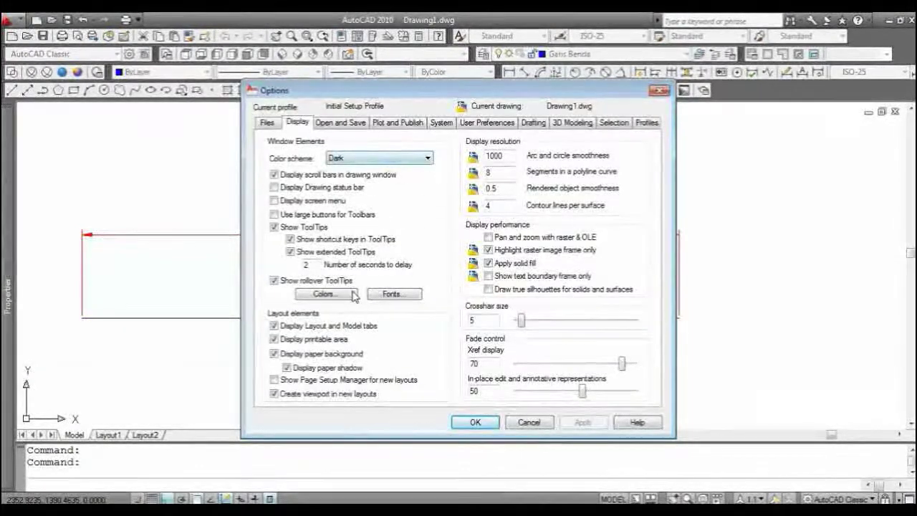
pyautogui.click(326, 294)
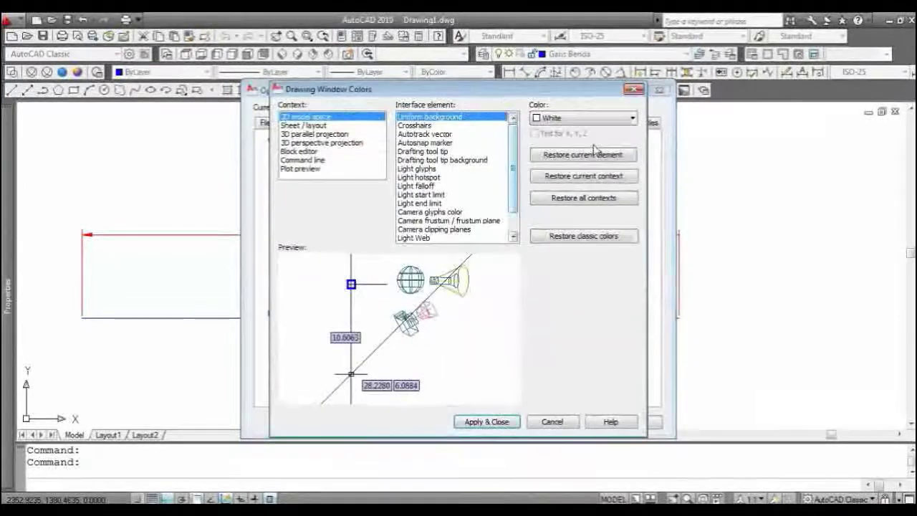
pyautogui.click(633, 118)
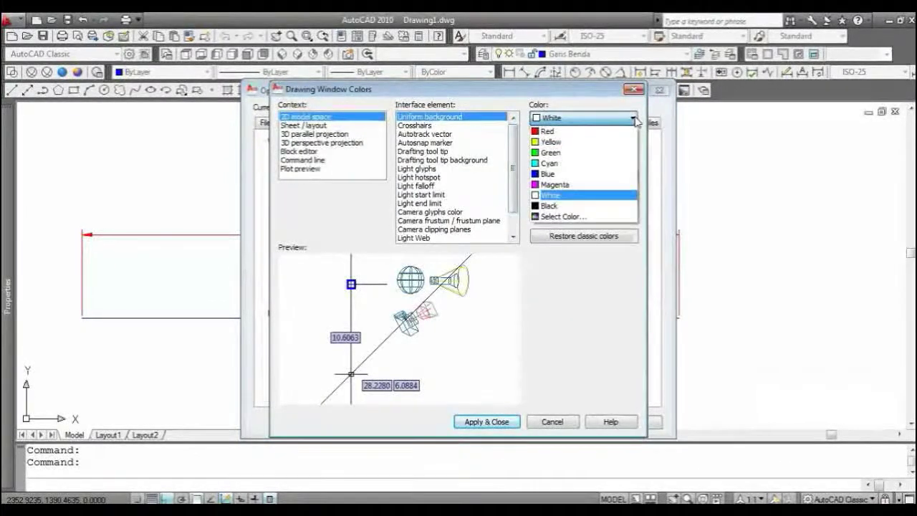
pyautogui.click(552, 206)
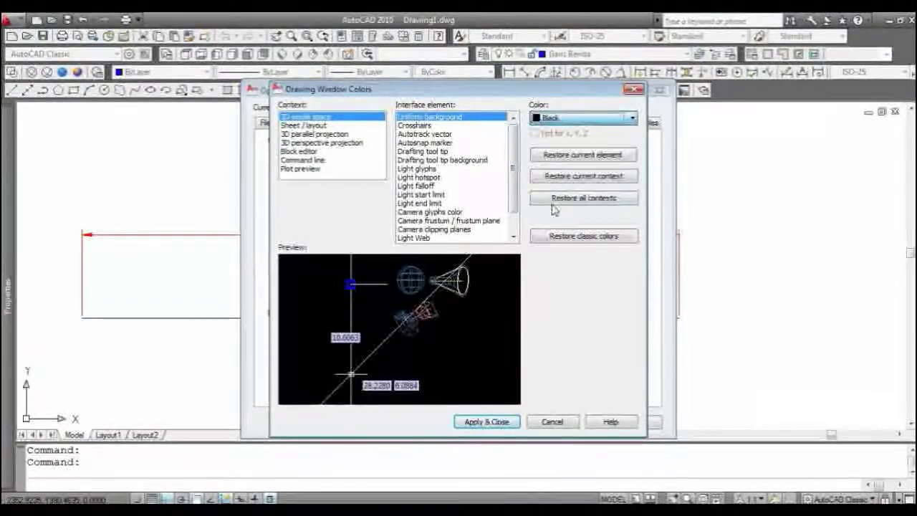
pyautogui.click(478, 422)
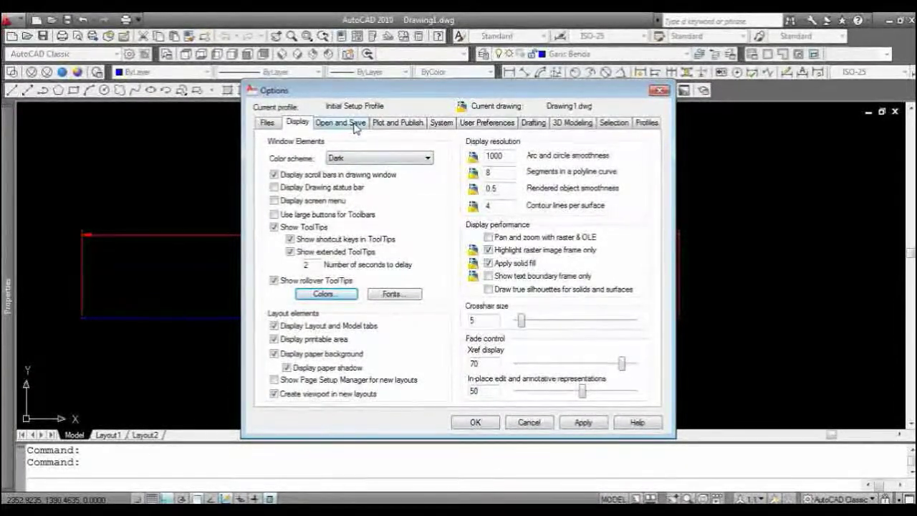
# Set the default save format to AutoCAD 2000/LT2000 Drawing (*.dwg) in the options
pyautogui.click(341, 123)
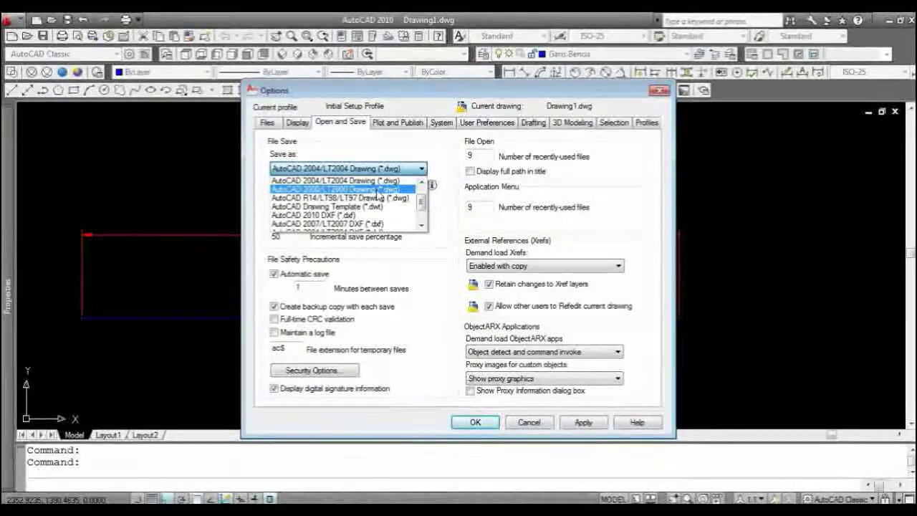
pyautogui.click(375, 189)
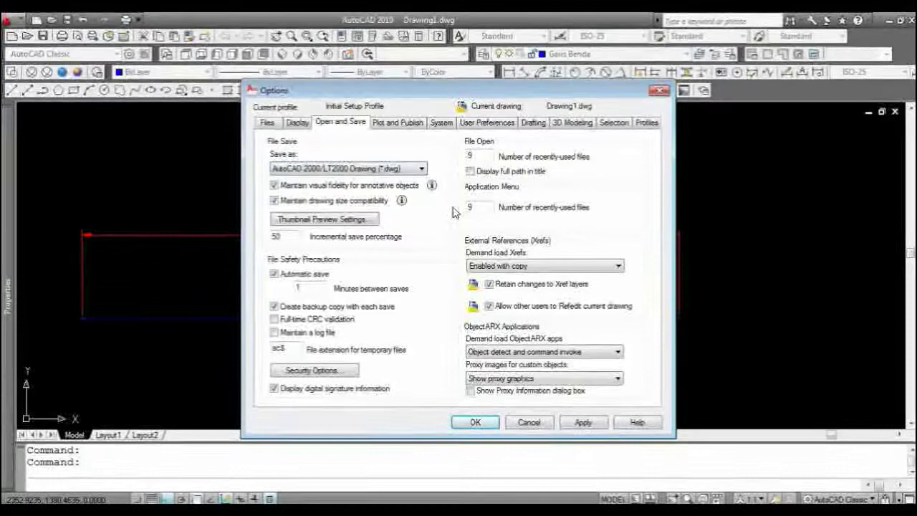
# Enlarge the AutoSnap marker size in the drafting options to roughly two fifths of its range
pyautogui.click(578, 126)
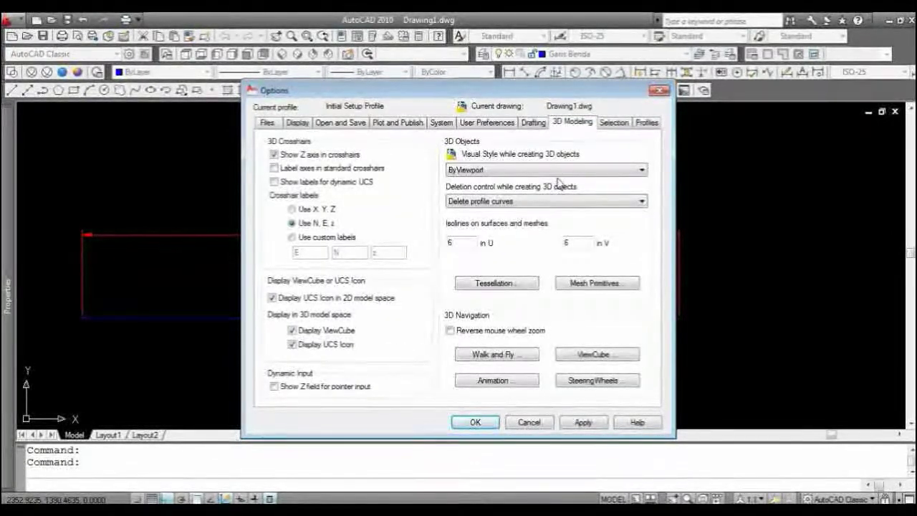
pyautogui.click(532, 124)
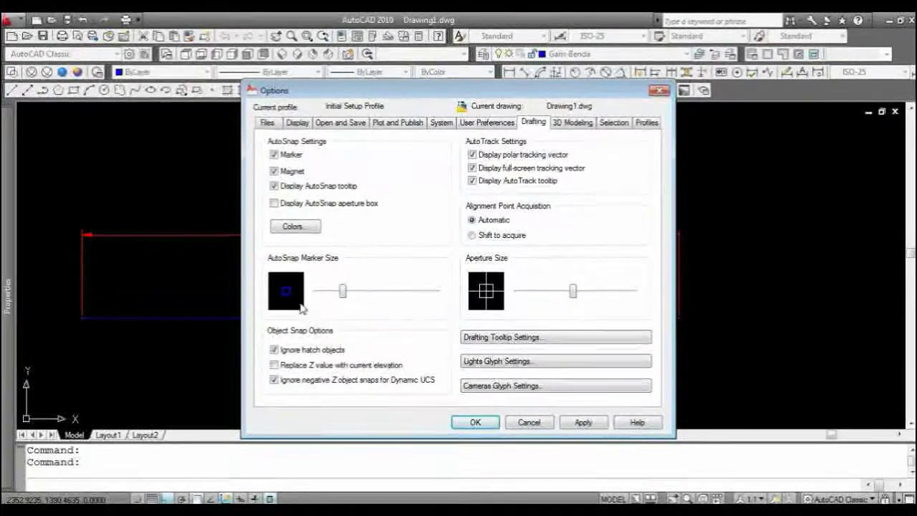
pyautogui.moveTo(342, 292); pyautogui.dragTo(367, 292)
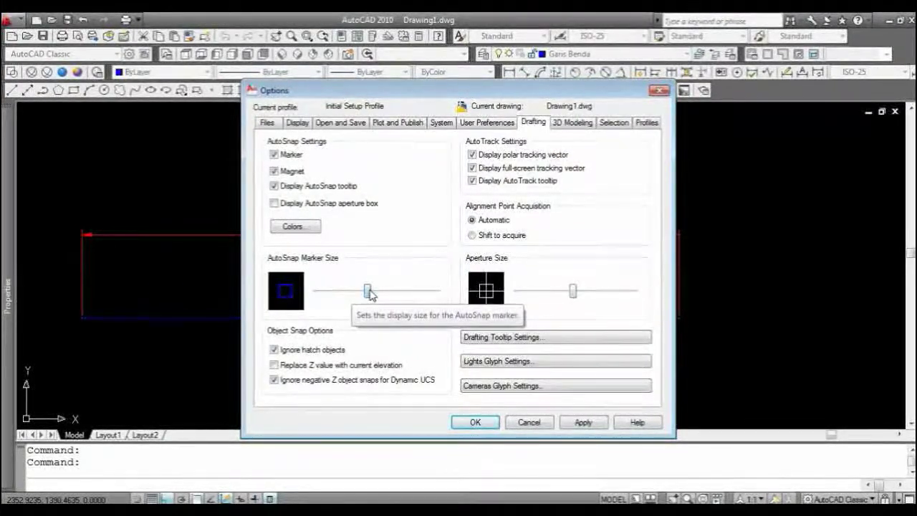
# Try green and yellow for the AutoSnap marker in 2D model space, return it to blue and apply the colors
pyautogui.click(309, 228)
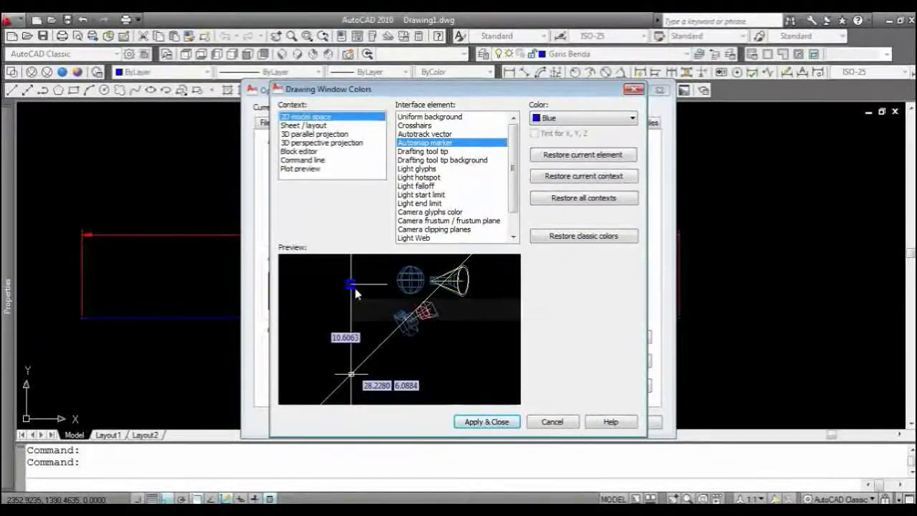
pyautogui.click(632, 121)
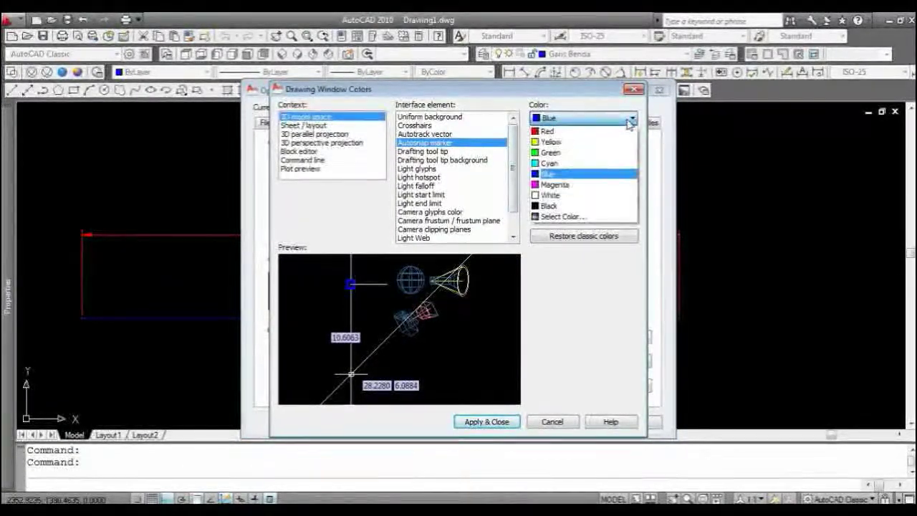
pyautogui.click(552, 154)
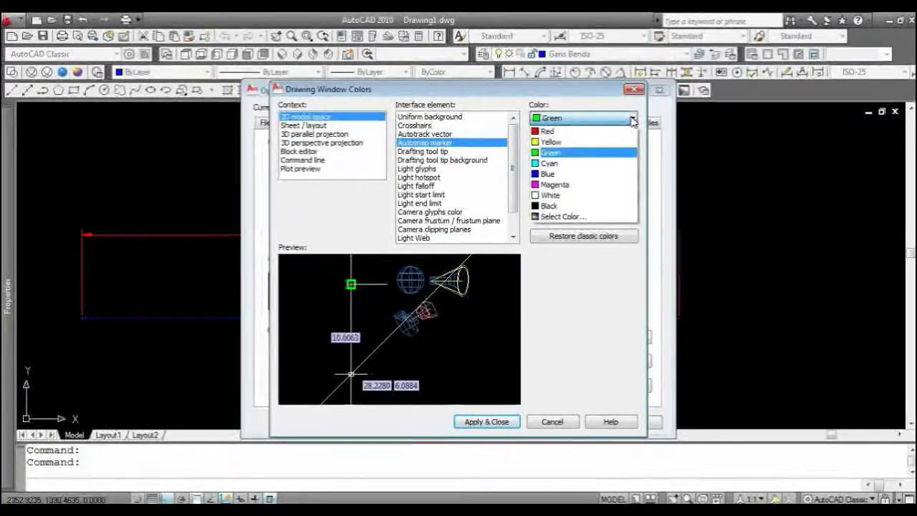
pyautogui.click(568, 143)
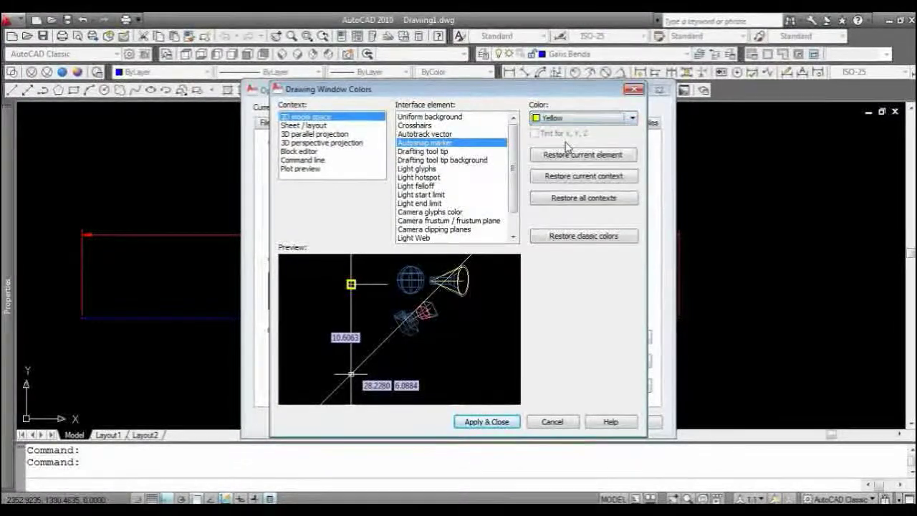
pyautogui.click(633, 119)
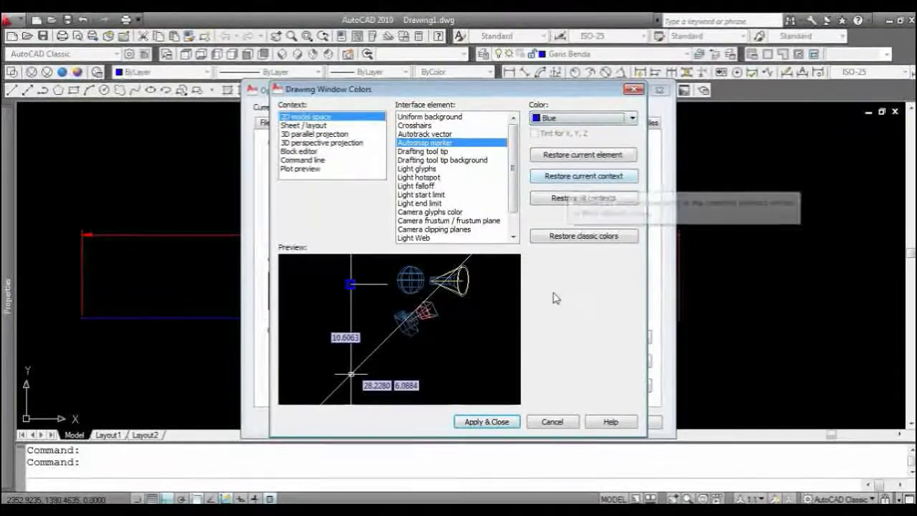
pyautogui.click(495, 425)
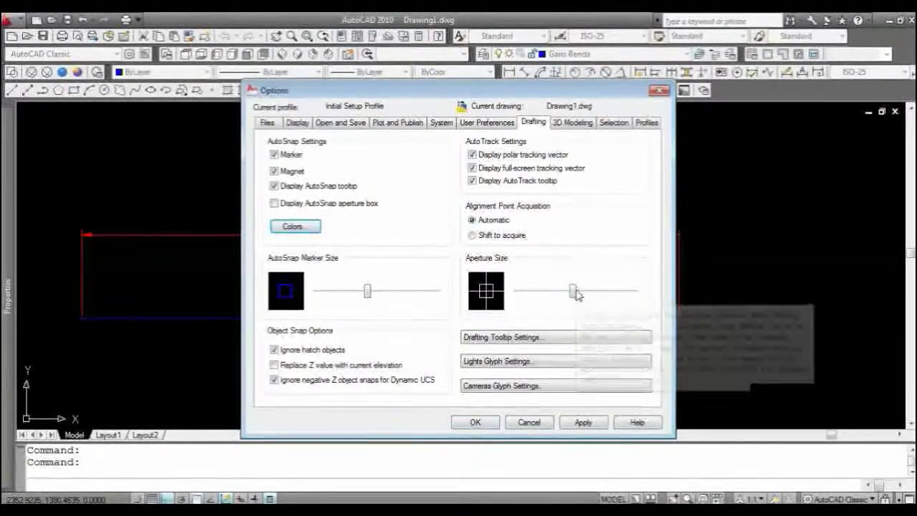
# Increase the aperture size slightly in the drafting options and accept the options
pyautogui.moveTo(572, 290); pyautogui.dragTo(579, 294)
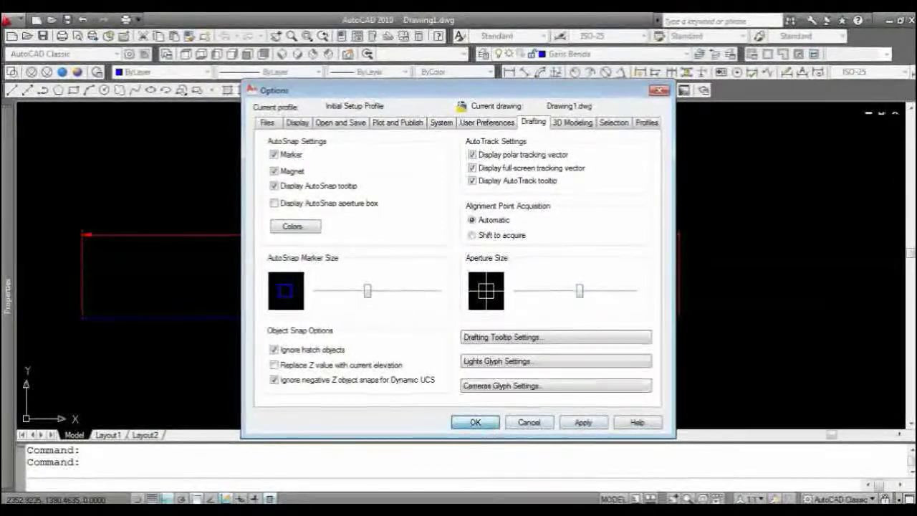
pyautogui.click(476, 422)
# Examine the blue object line, its selection grips and the red dimension above it at close and distant zoom levels
pyautogui.scroll(5, 419, 175)
pyautogui.scroll(2, 418, 176)
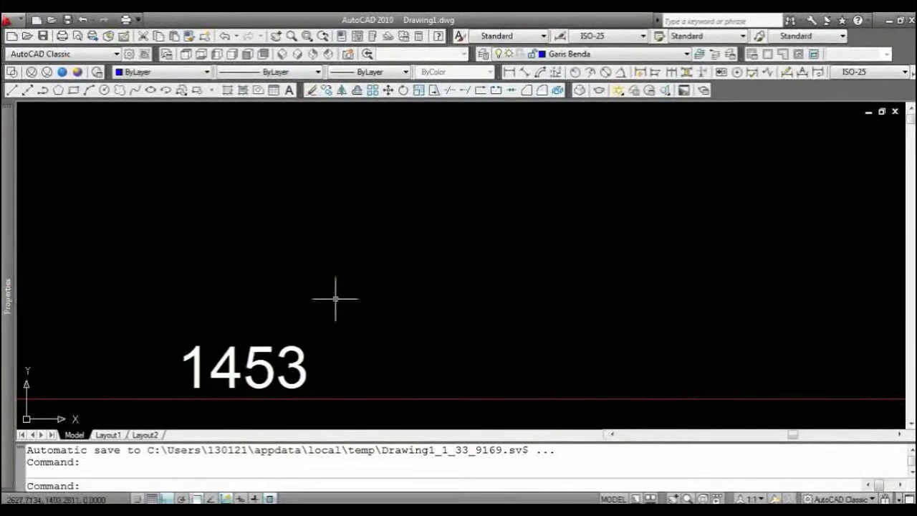
pyautogui.scroll(-10, 405, 219)
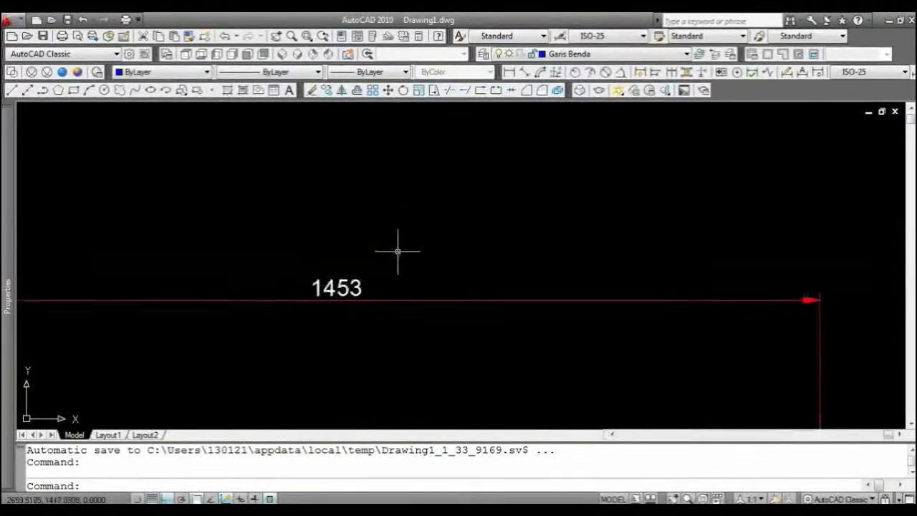
pyautogui.click(392, 308)
pyautogui.scroll(7, 391, 304)
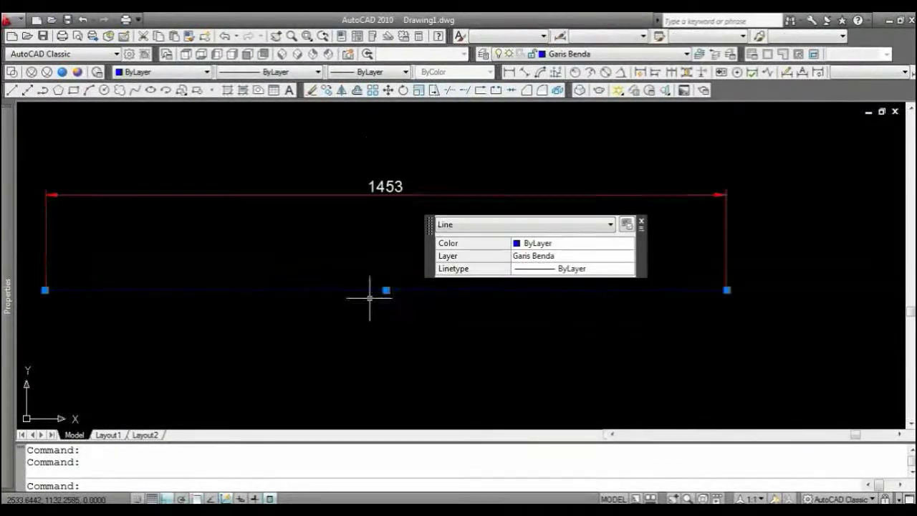
pyautogui.scroll(5, 399, 280)
pyautogui.scroll(2, 387, 316)
pyautogui.scroll(3, 376, 326)
pyautogui.press('Escape')
pyautogui.scroll(-5, 360, 268)
pyautogui.scroll(-10, 405, 250)
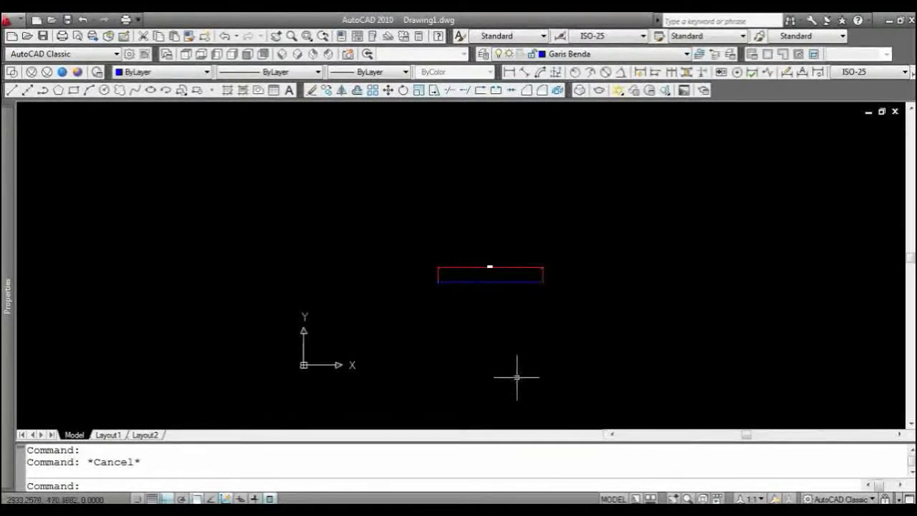
pyautogui.scroll(3, 500, 362)
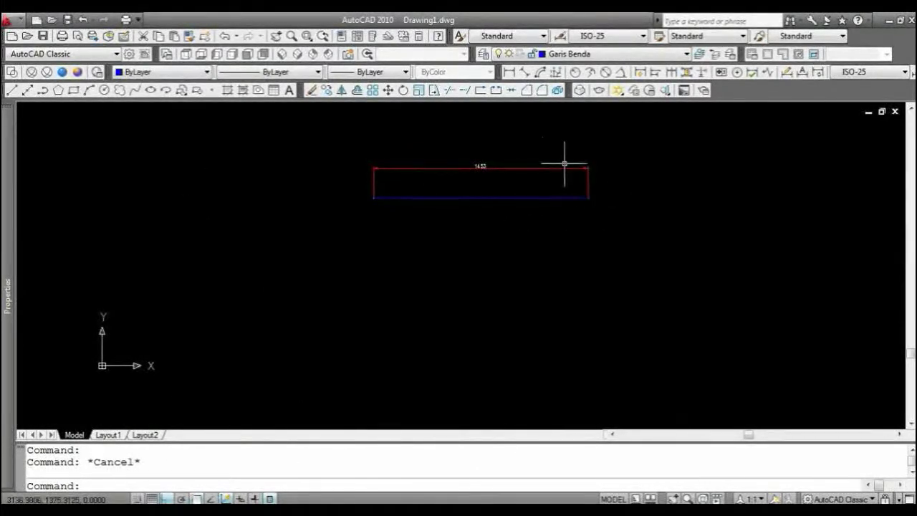
pyautogui.scroll(2, 548, 159)
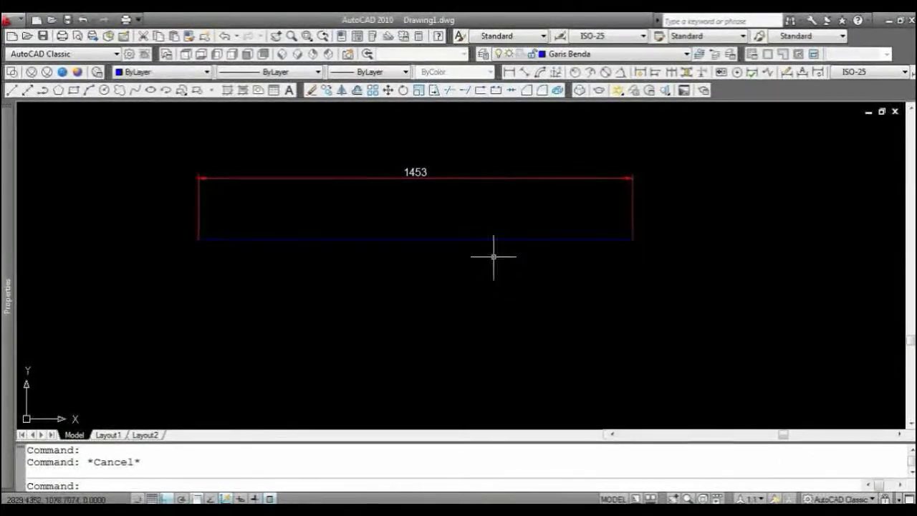
pyautogui.scroll(-1, 502, 217)
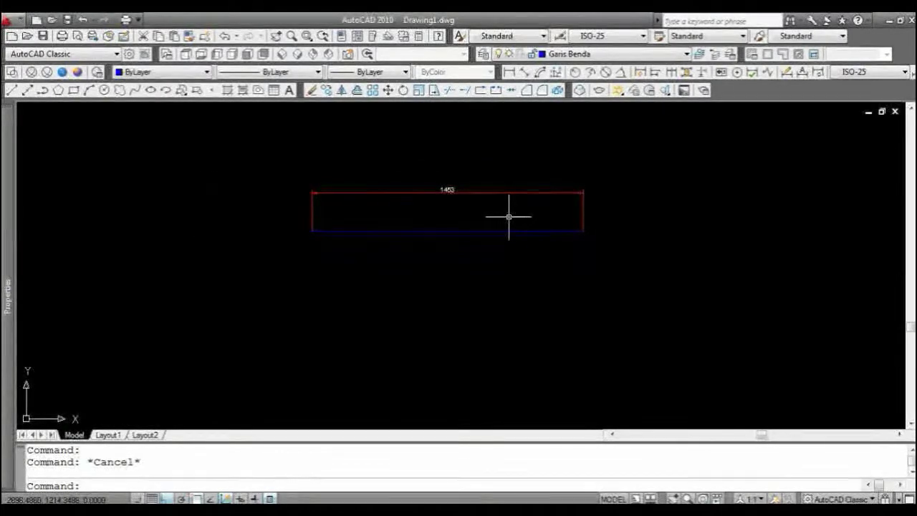